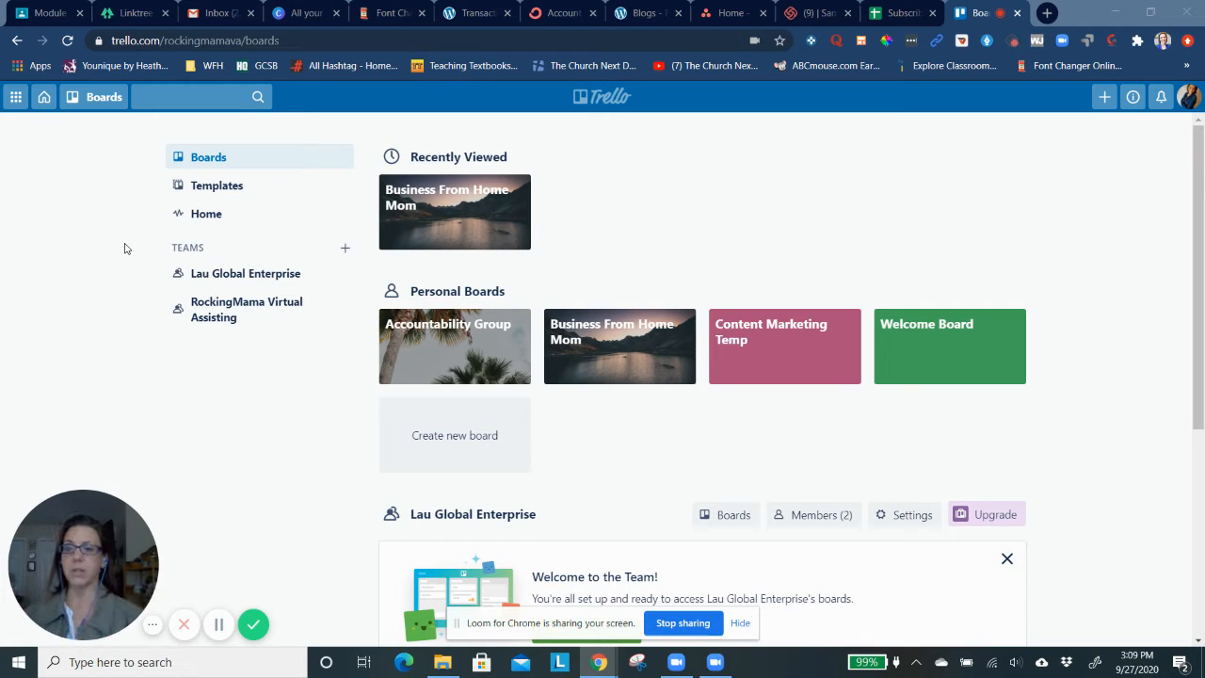
# Open the Business From Home Mom board, dismiss the team prompt, and open the Business Jeans card in the Blog list
pyautogui.click(457, 234)
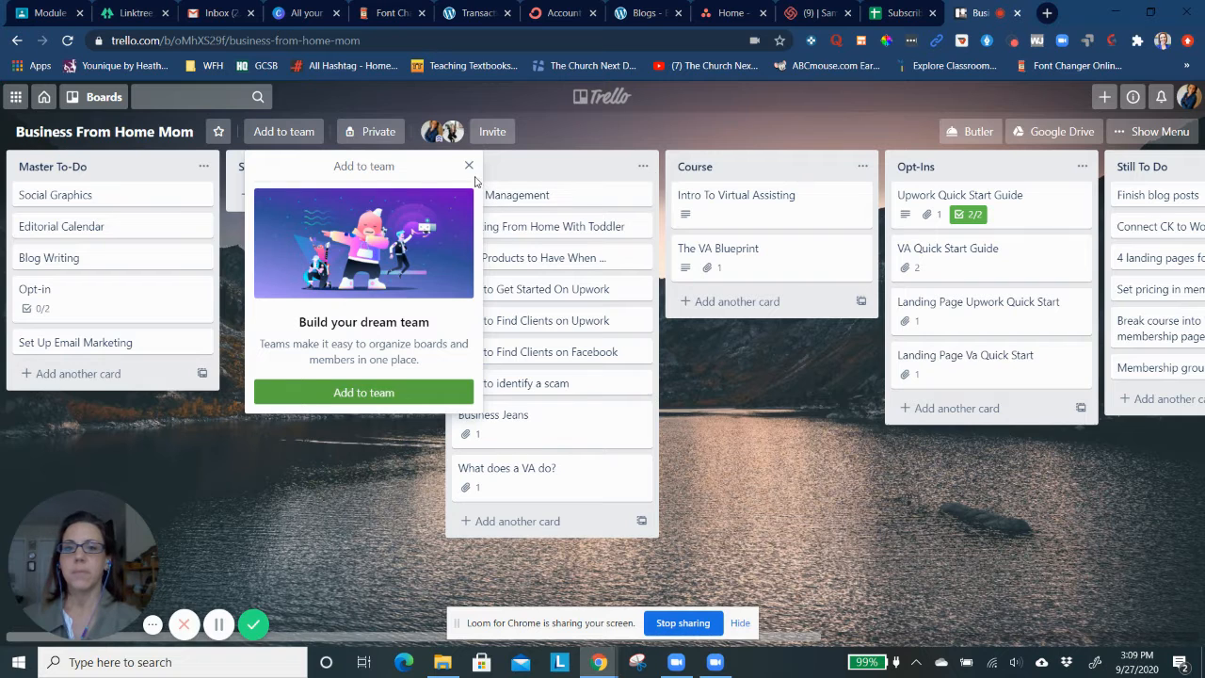
pyautogui.click(469, 167)
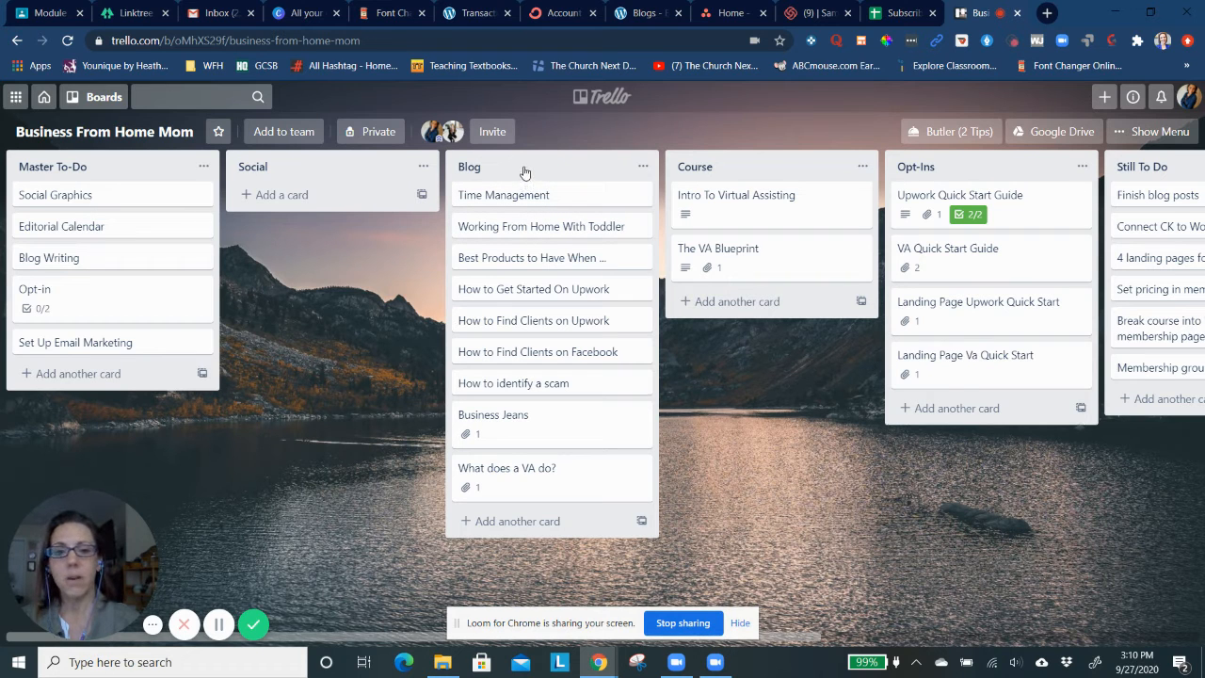
pyautogui.click(506, 417)
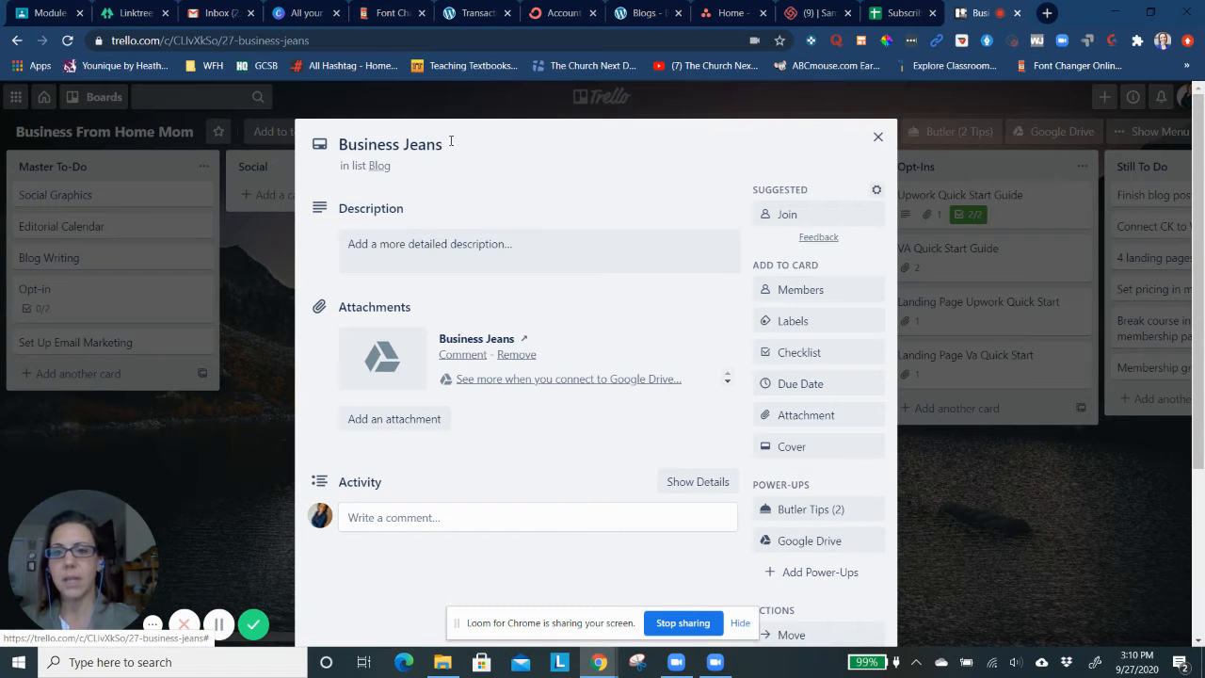
pyautogui.scroll(-2, 424, 381)
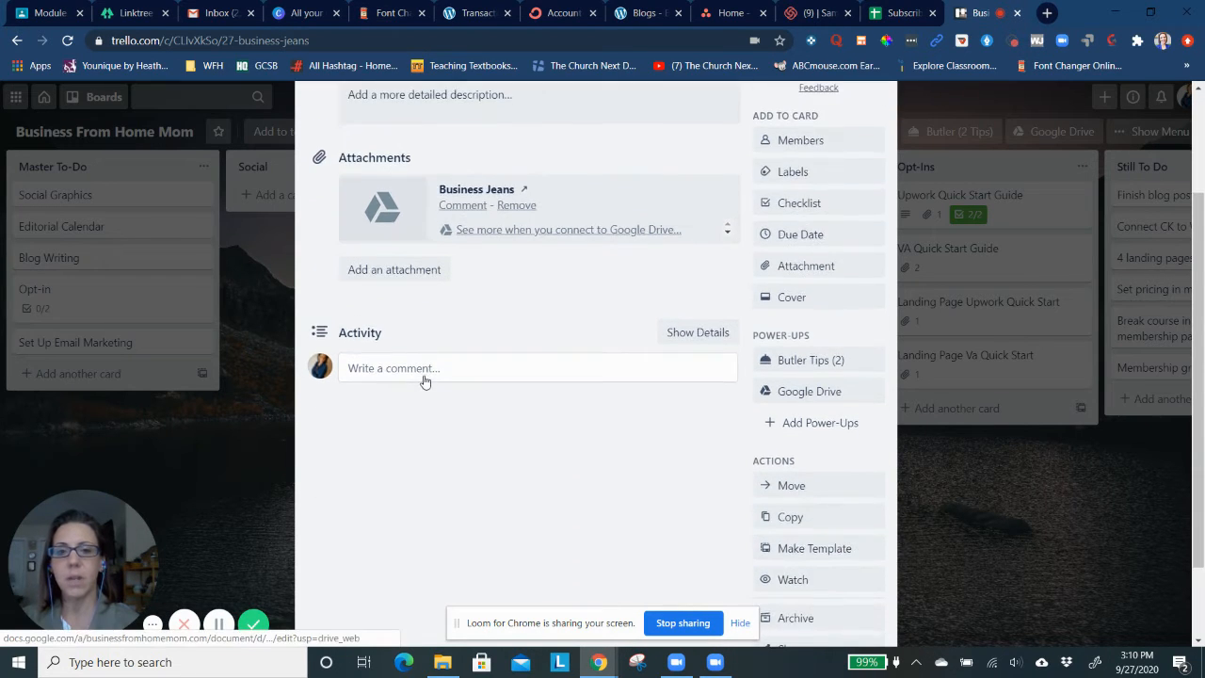
pyautogui.scroll(-1, 425, 381)
pyautogui.scroll(3, 422, 379)
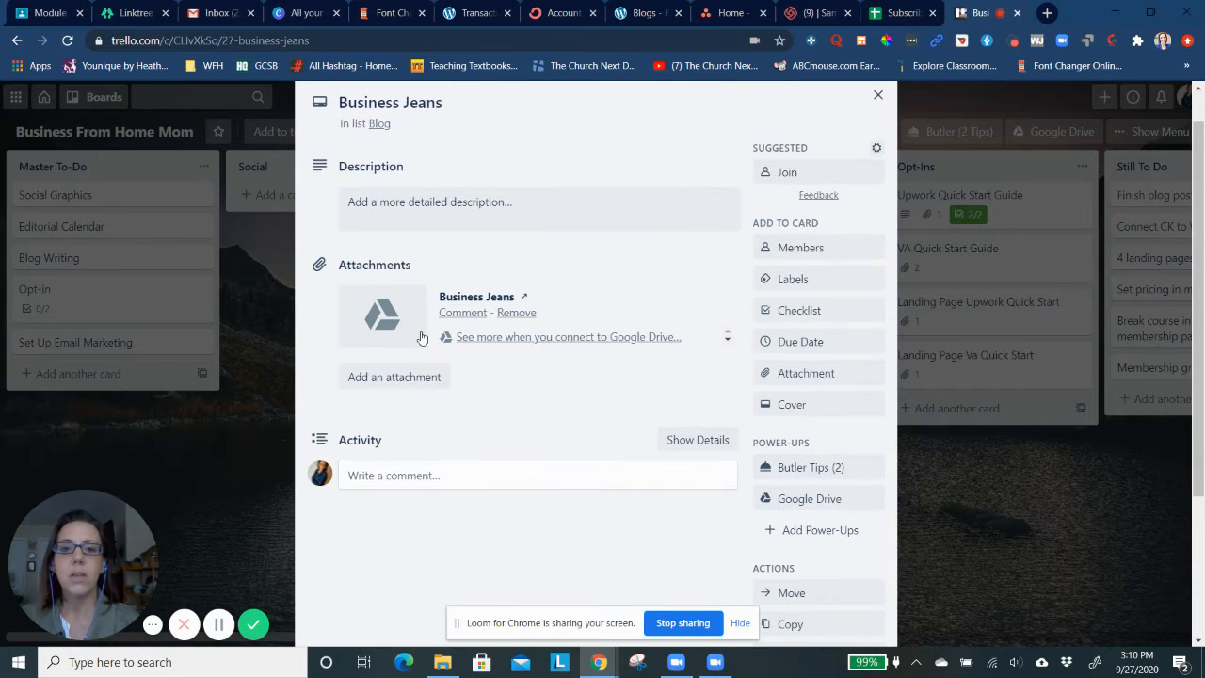
pyautogui.click(459, 198)
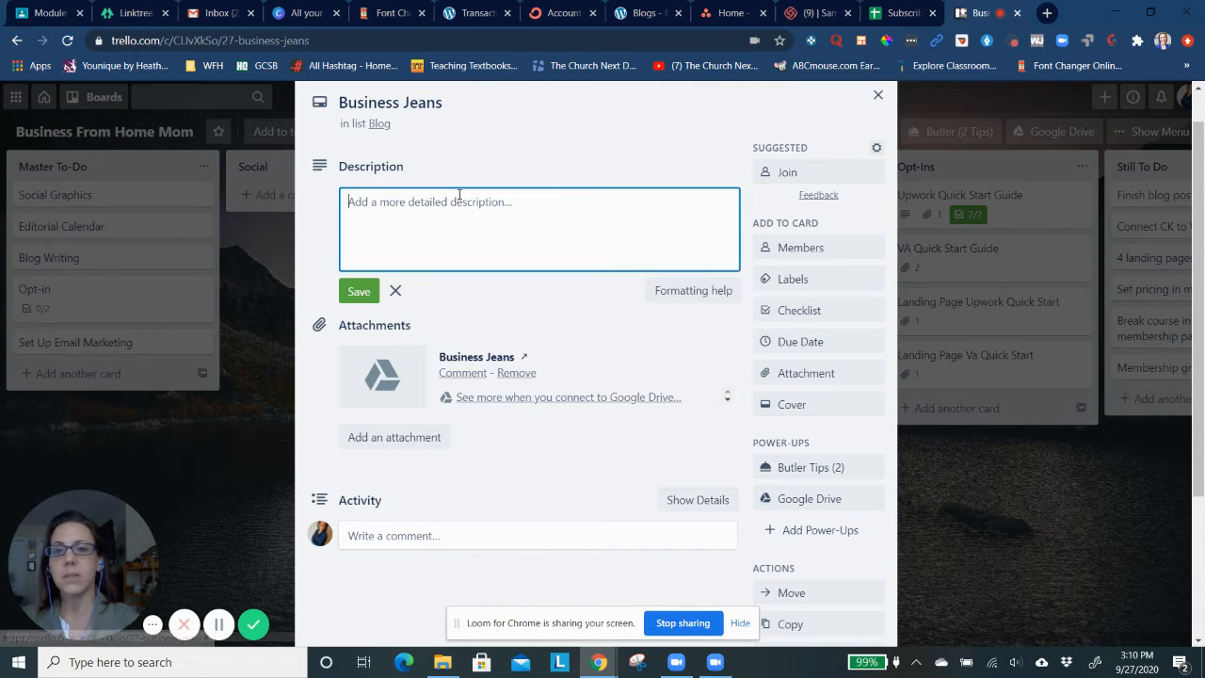
pyautogui.write('This')
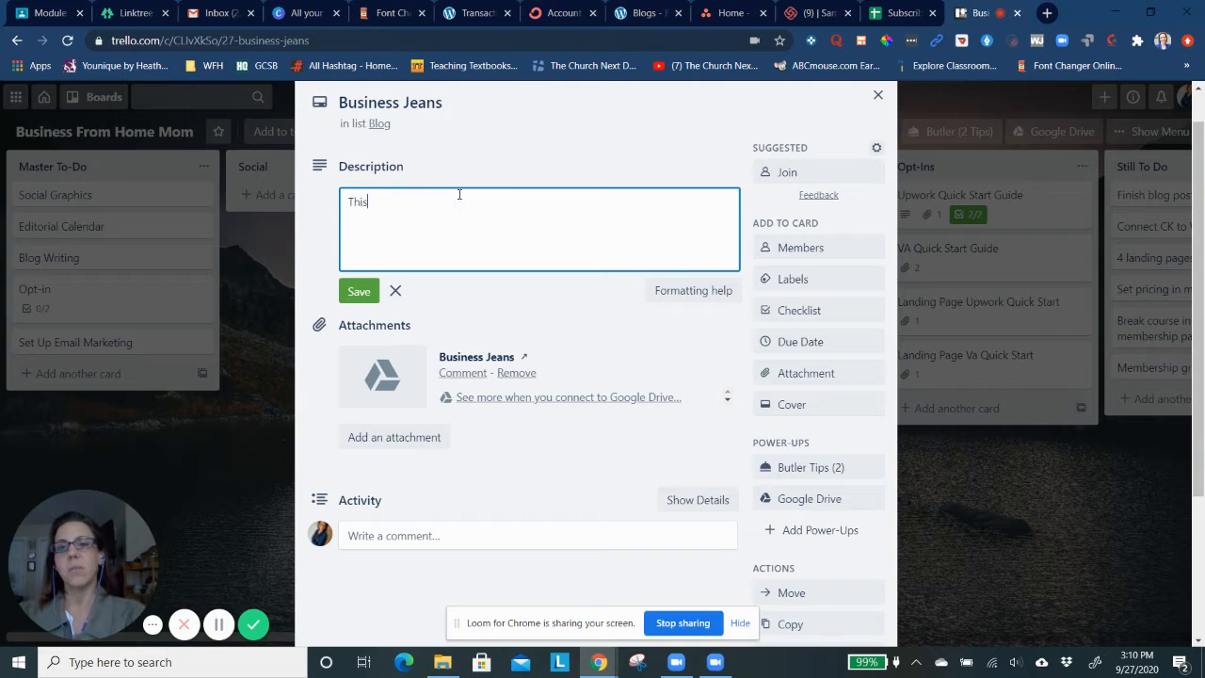
pyautogui.write(' b')
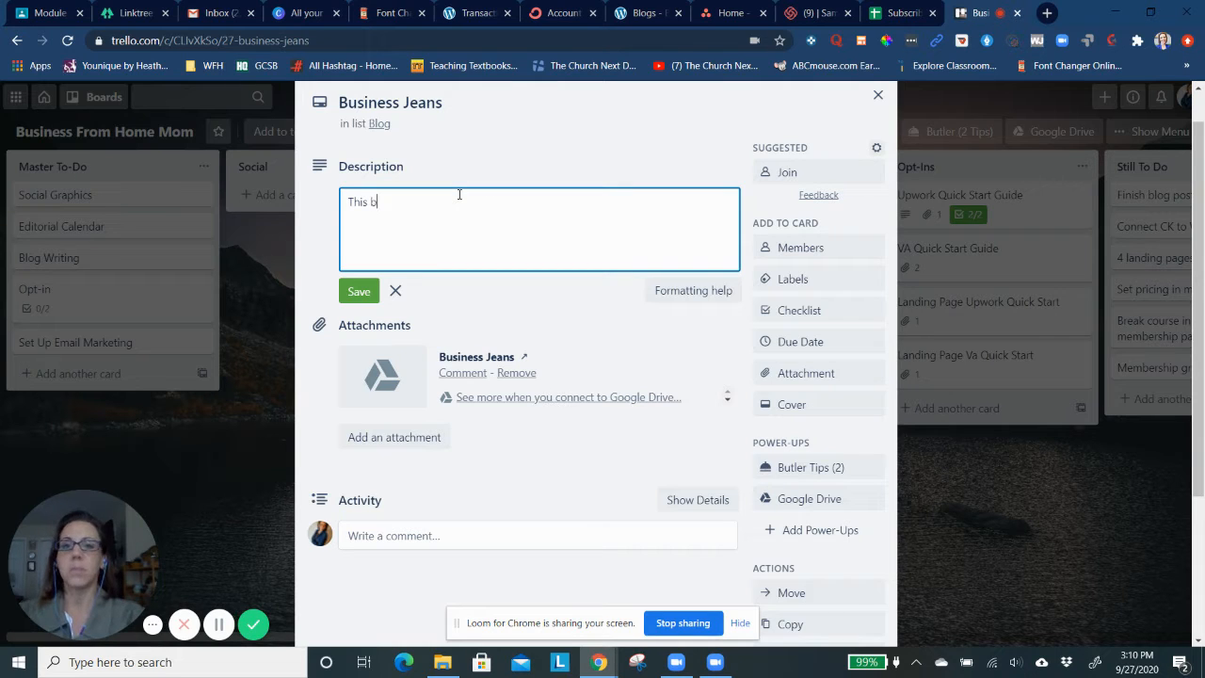
pyautogui.write('log will be about')
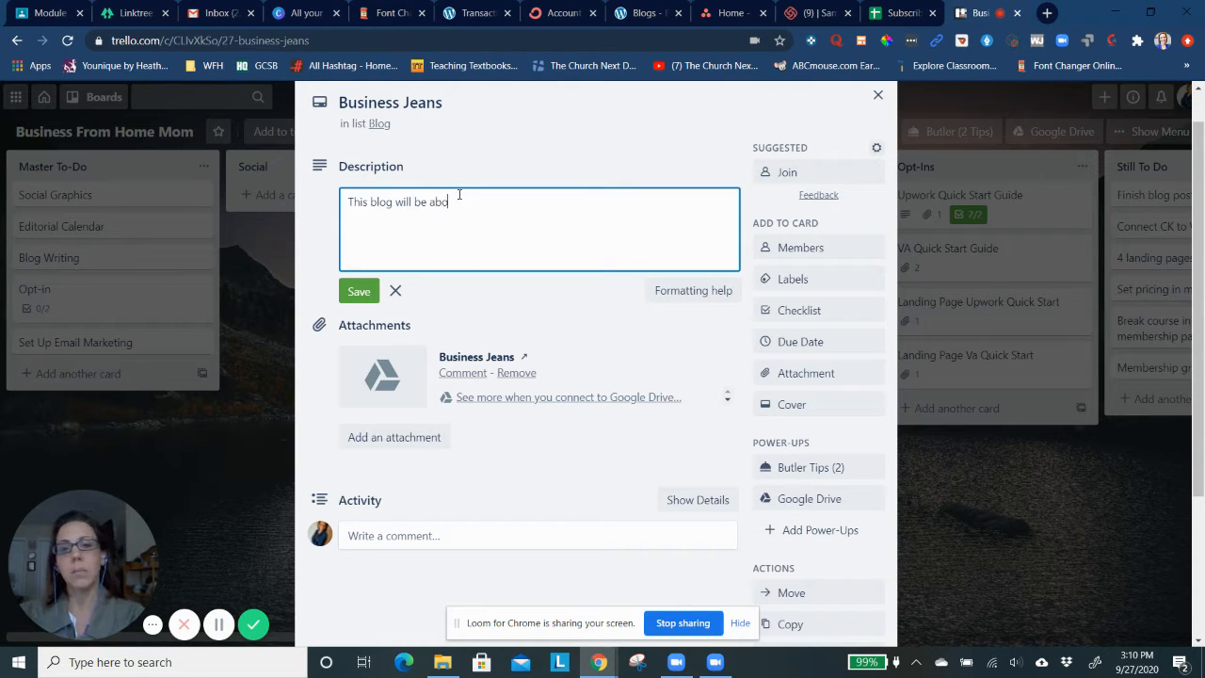
pyautogui.press('BackSpace')
pyautogui.press('BackSpace')
pyautogui.press('BackSpace')
pyautogui.press('BackSpace')
pyautogui.write('n about me')
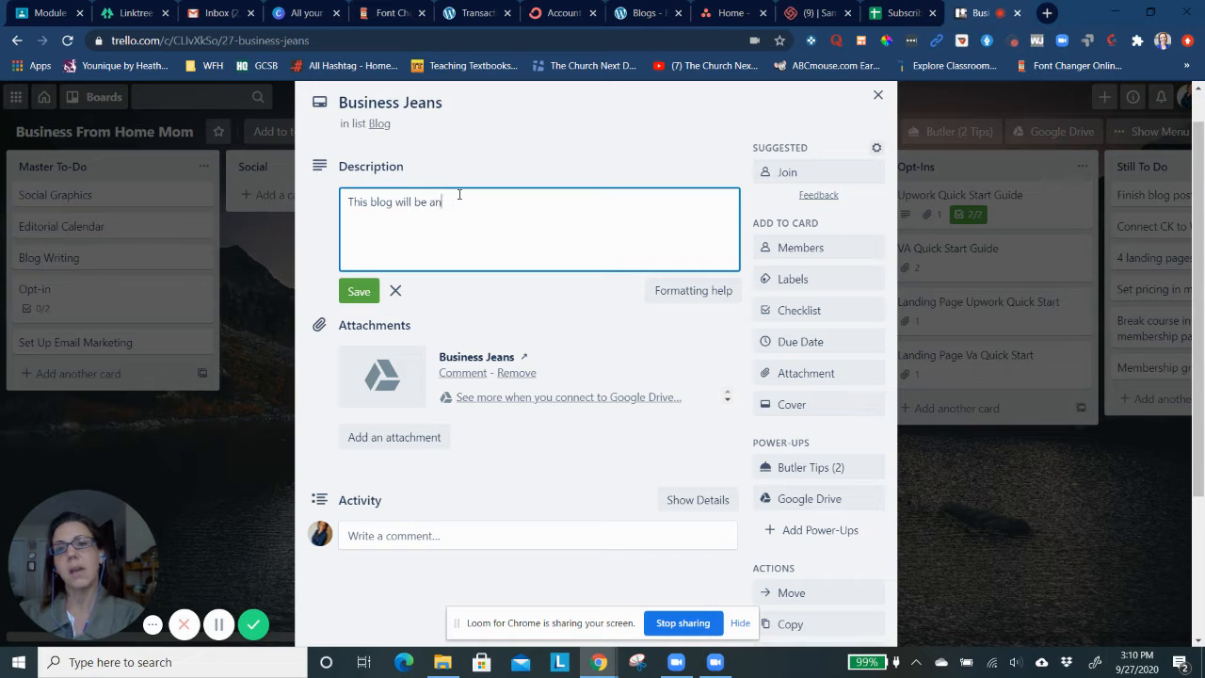
pyautogui.press('BackSpace')
pyautogui.press('BackSpace')
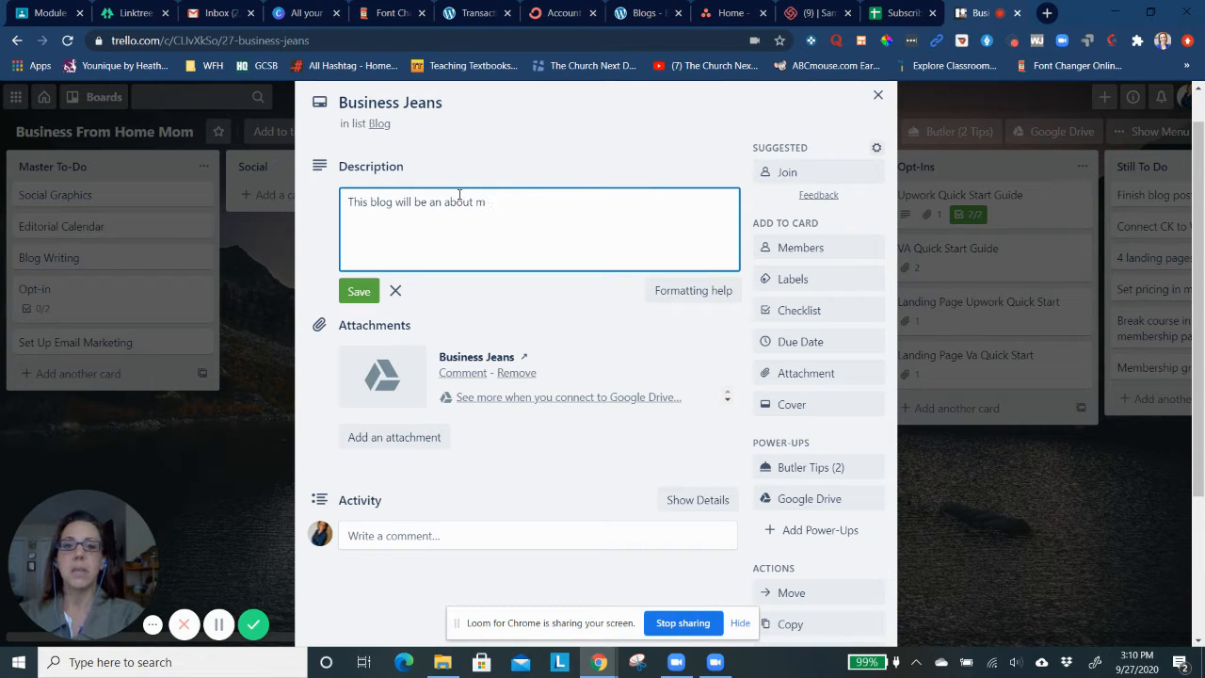
pyautogui.write('e blog')
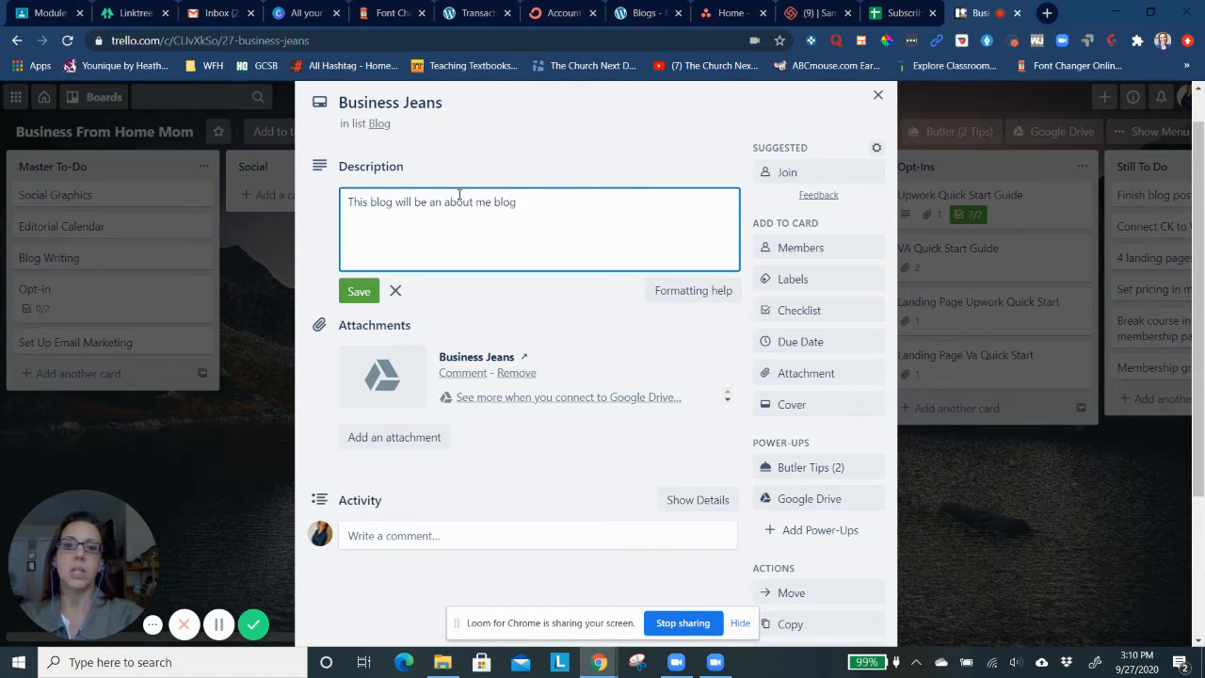
pyautogui.write(' and i')
pyautogui.press('BackSpace')
pyautogui.write('how ')
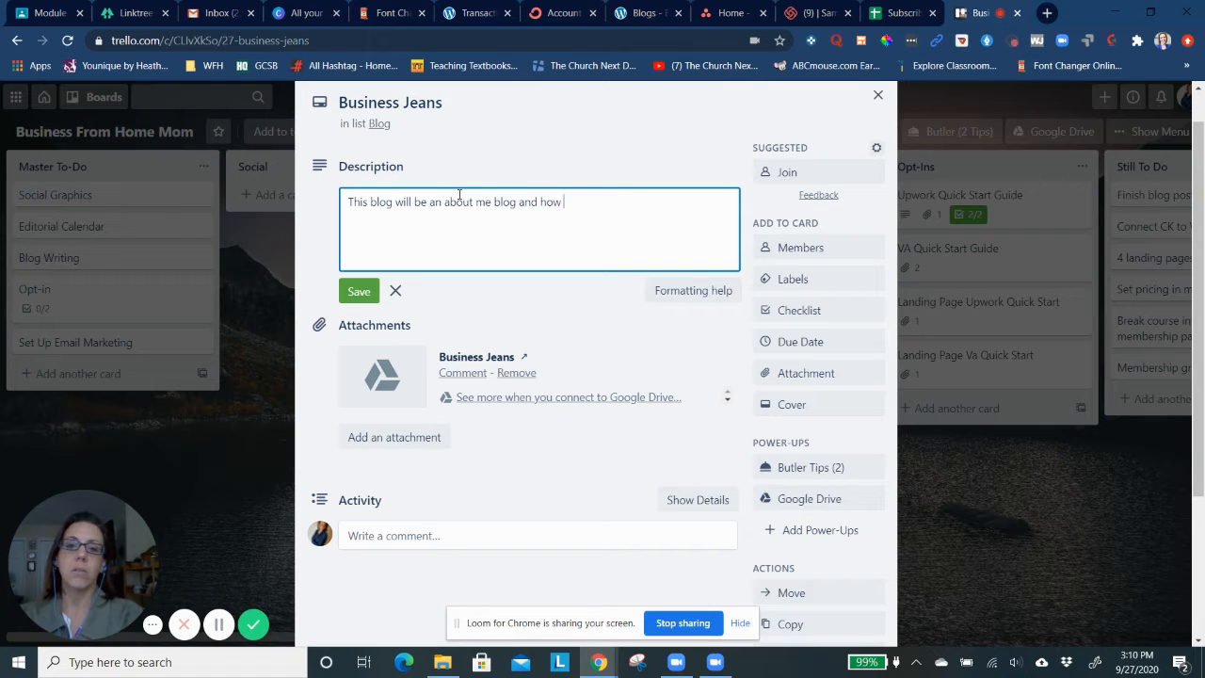
pyautogui.write('I got to where ')
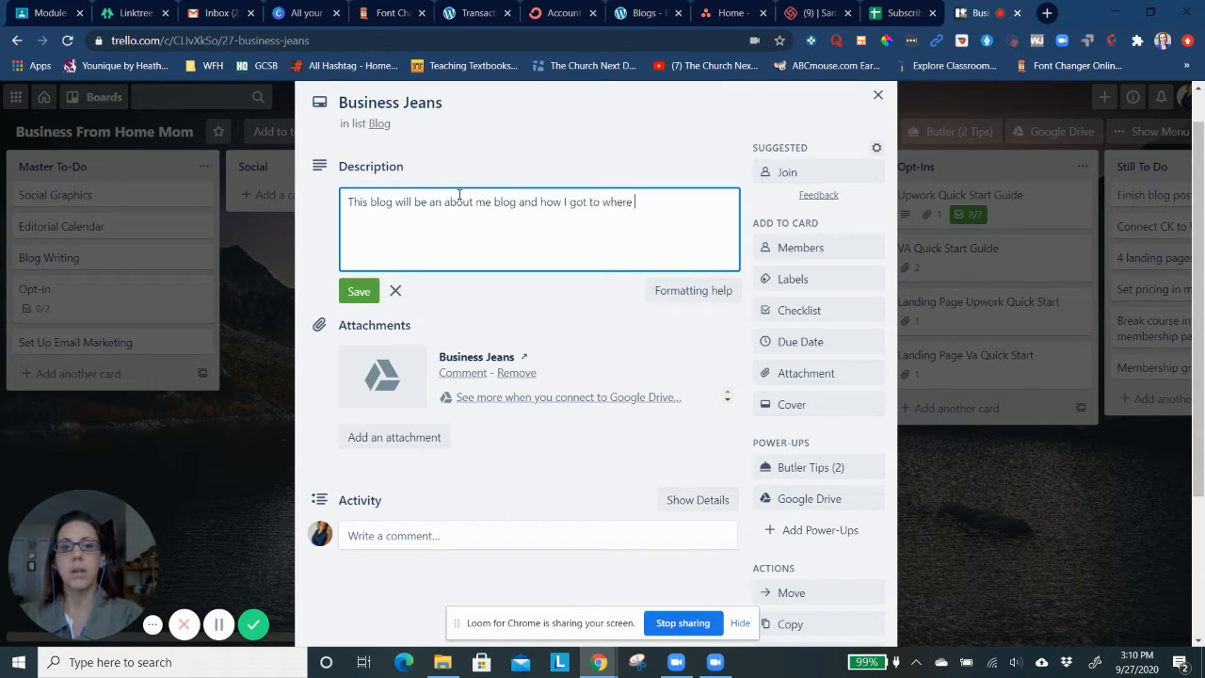
pyautogui.write('I am.')
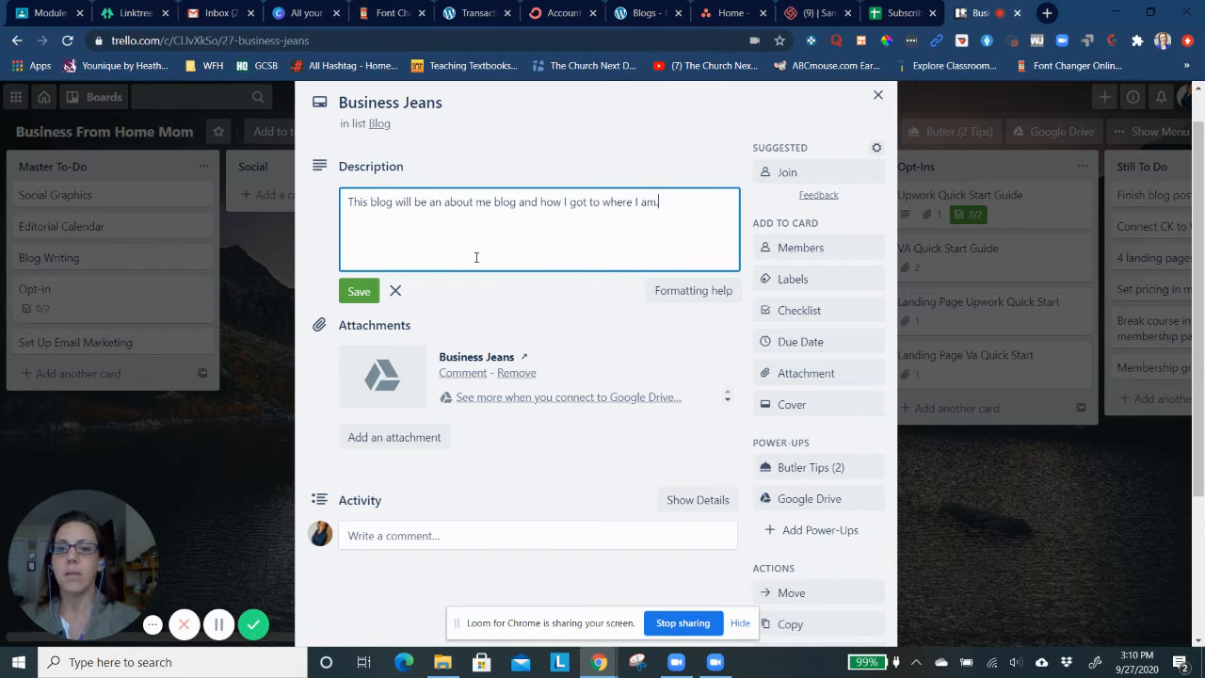
pyautogui.click(394, 291)
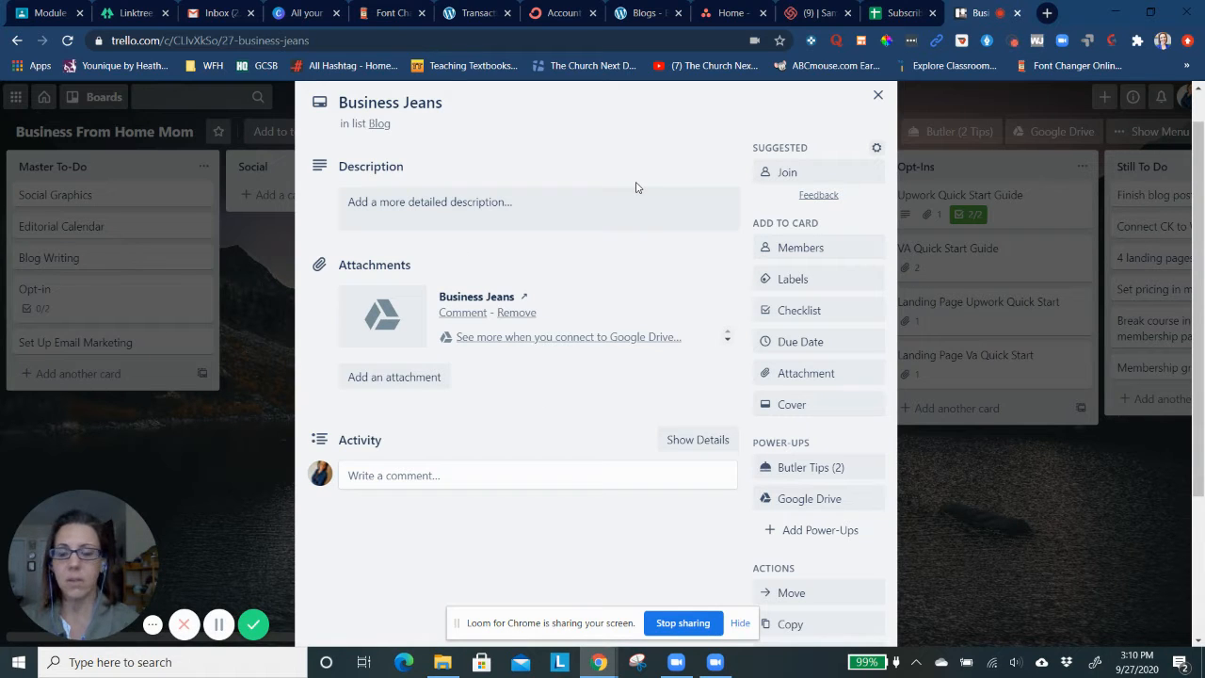
# Look over the sources available for adding an attachment to the Business Jeans card
pyautogui.scroll(-1, 636, 187)
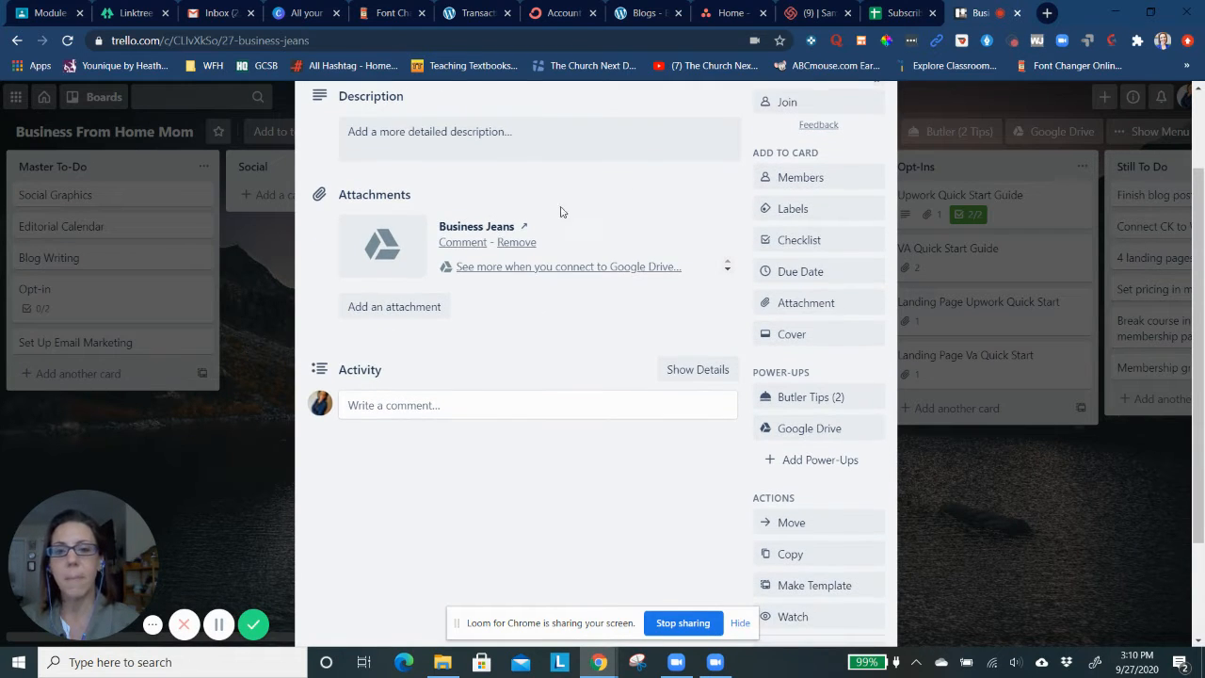
pyautogui.click(382, 311)
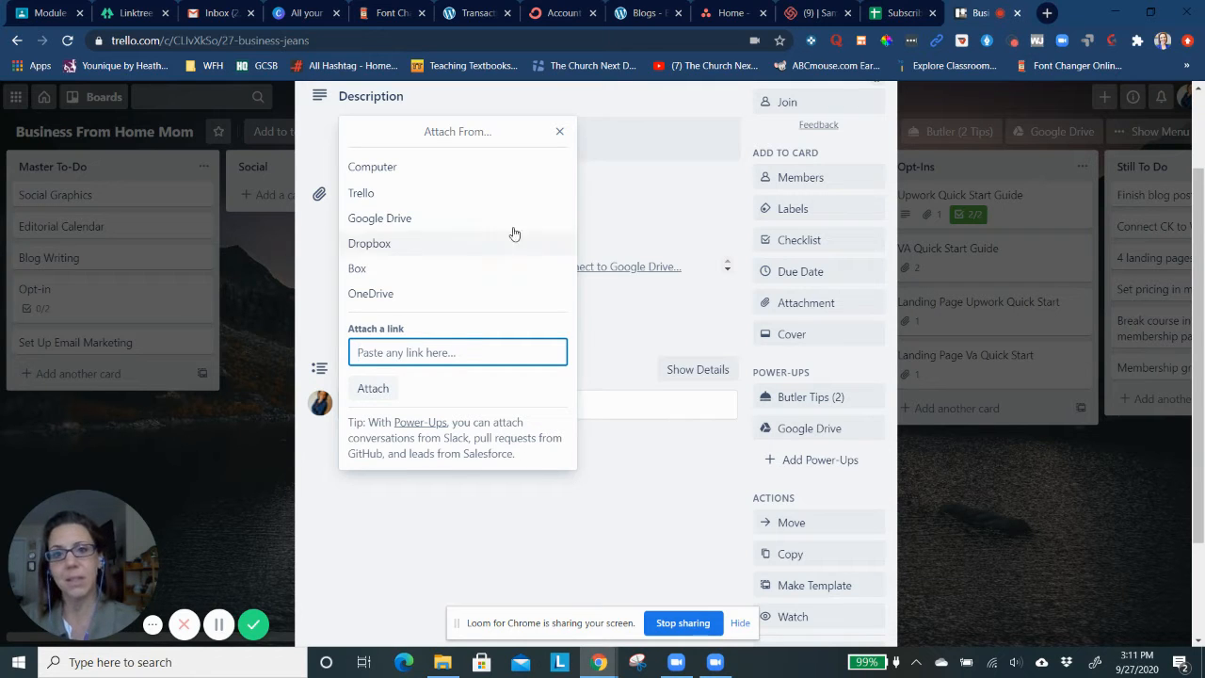
pyautogui.click(558, 132)
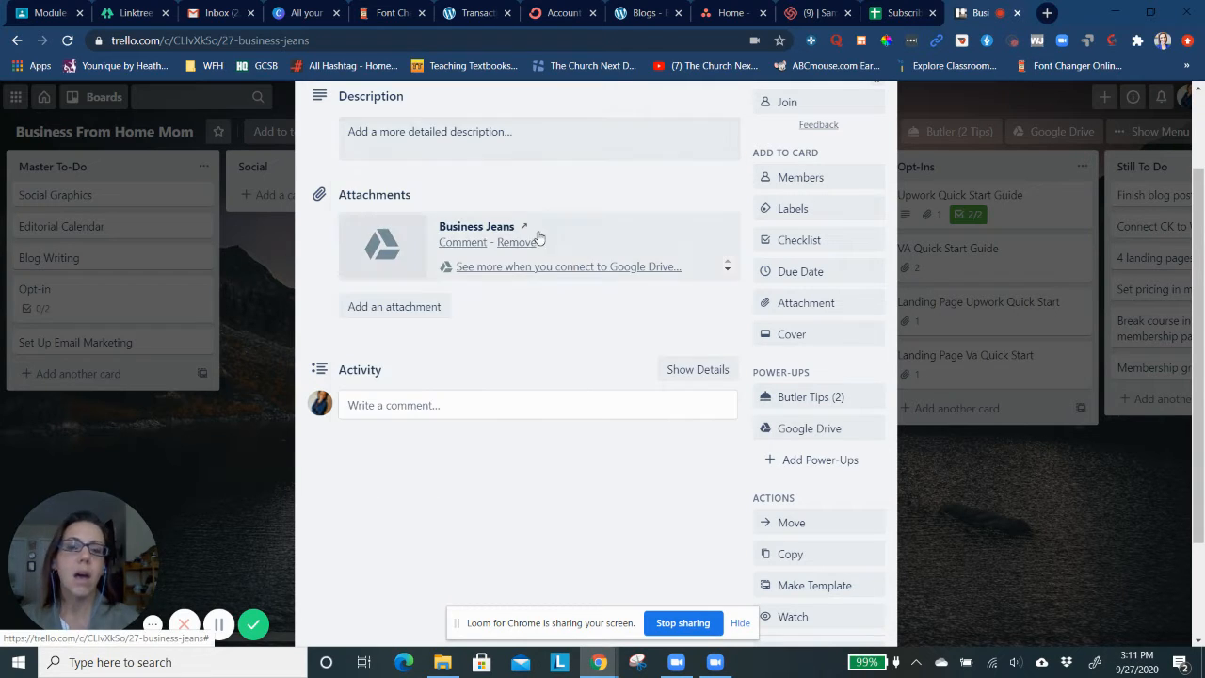
# Apply the green label to the Business Jeans card
pyautogui.scroll(-1, 758, 258)
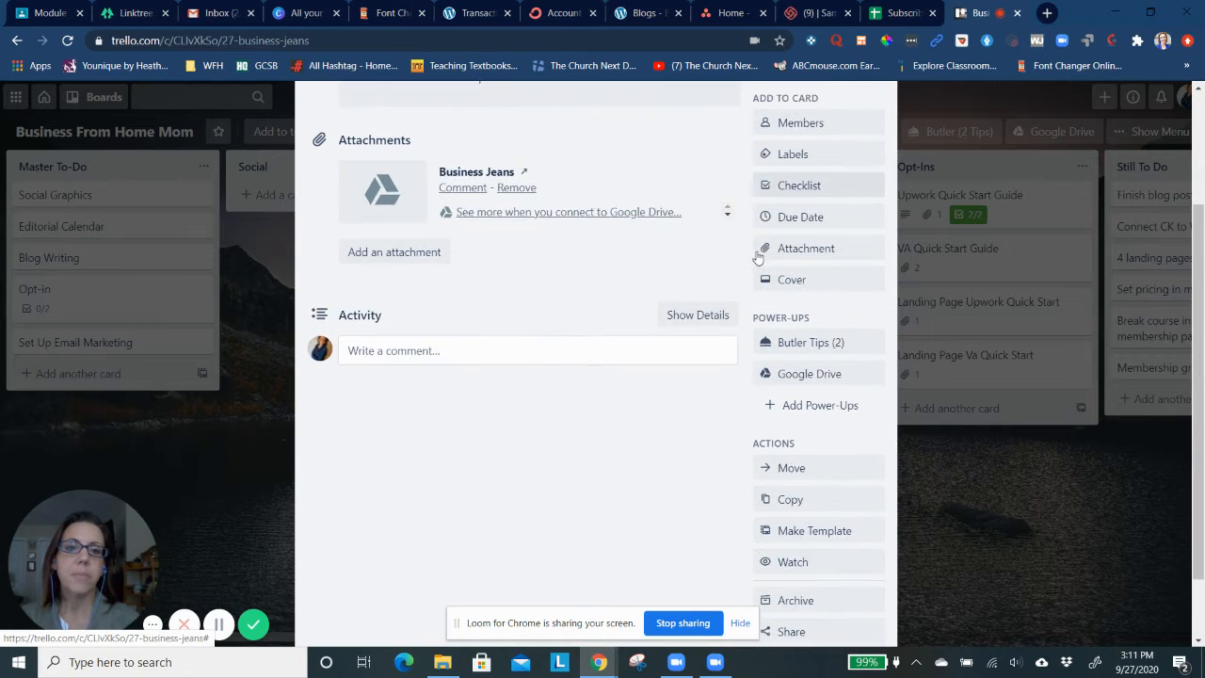
pyautogui.scroll(1, 758, 259)
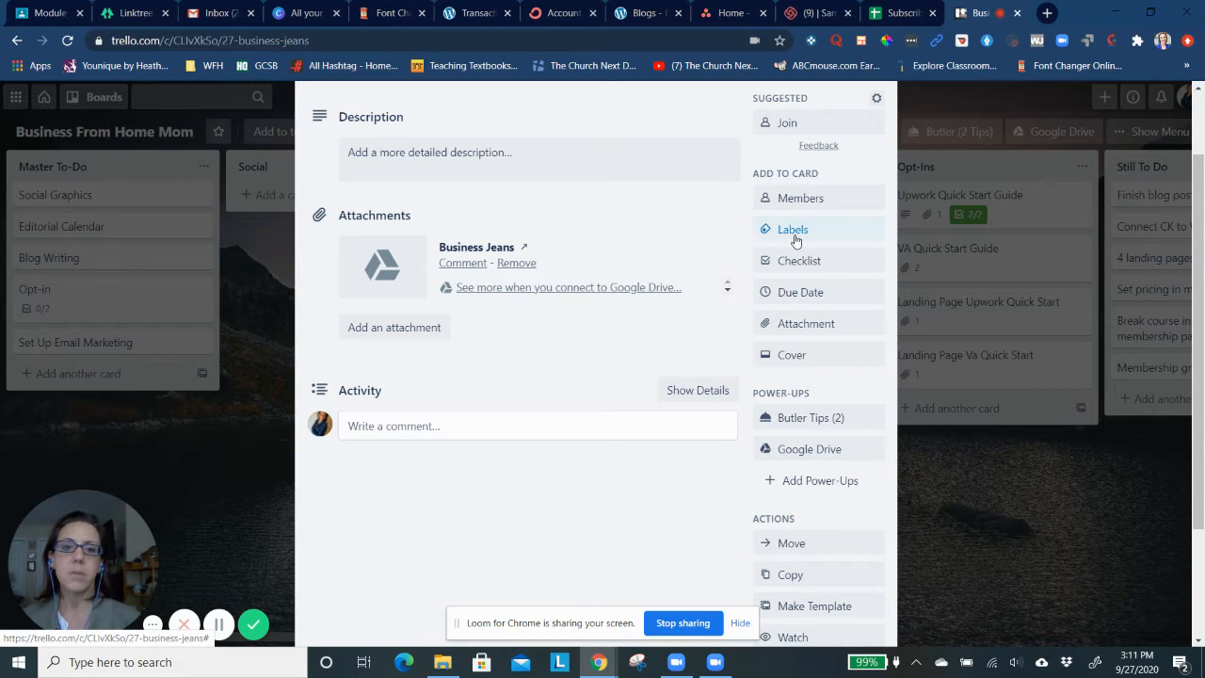
pyautogui.click(794, 233)
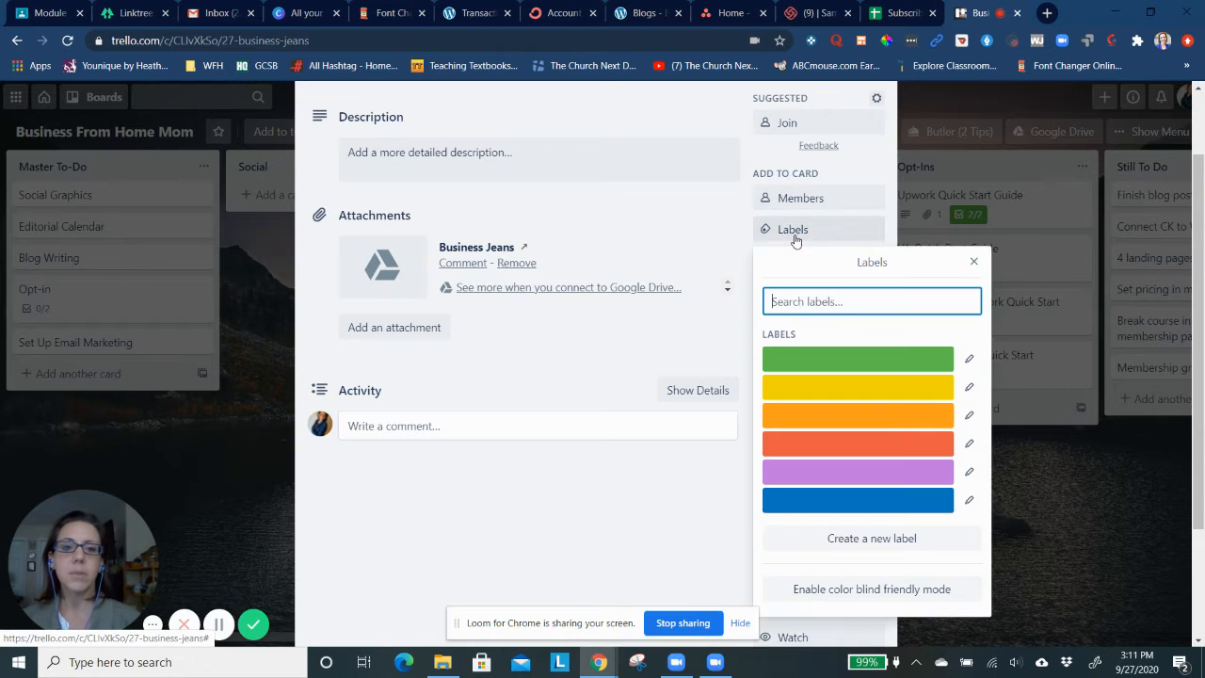
pyautogui.click(823, 360)
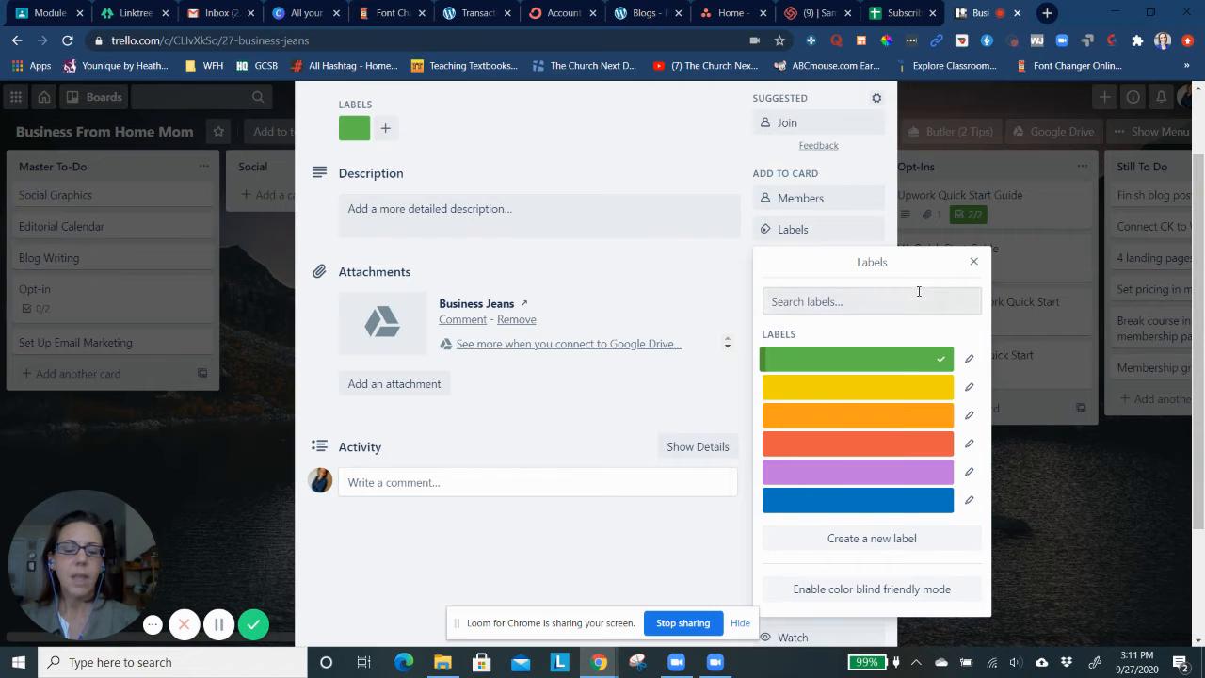
pyautogui.click(973, 262)
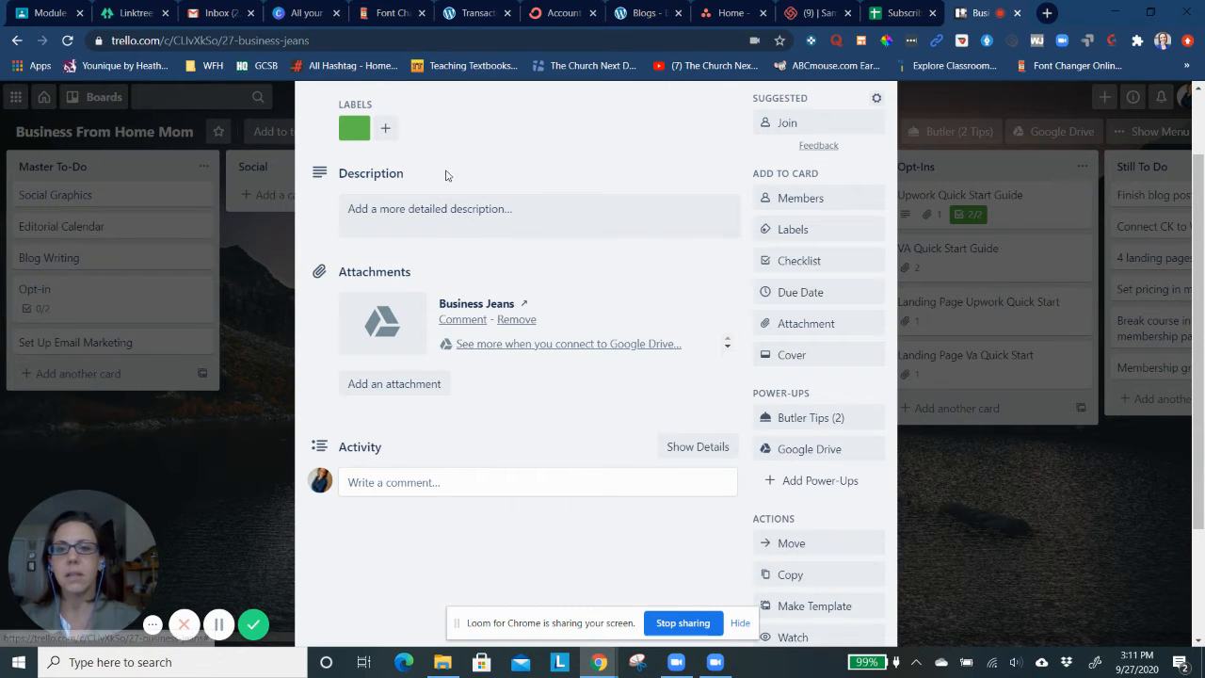
pyautogui.scroll(1, 451, 153)
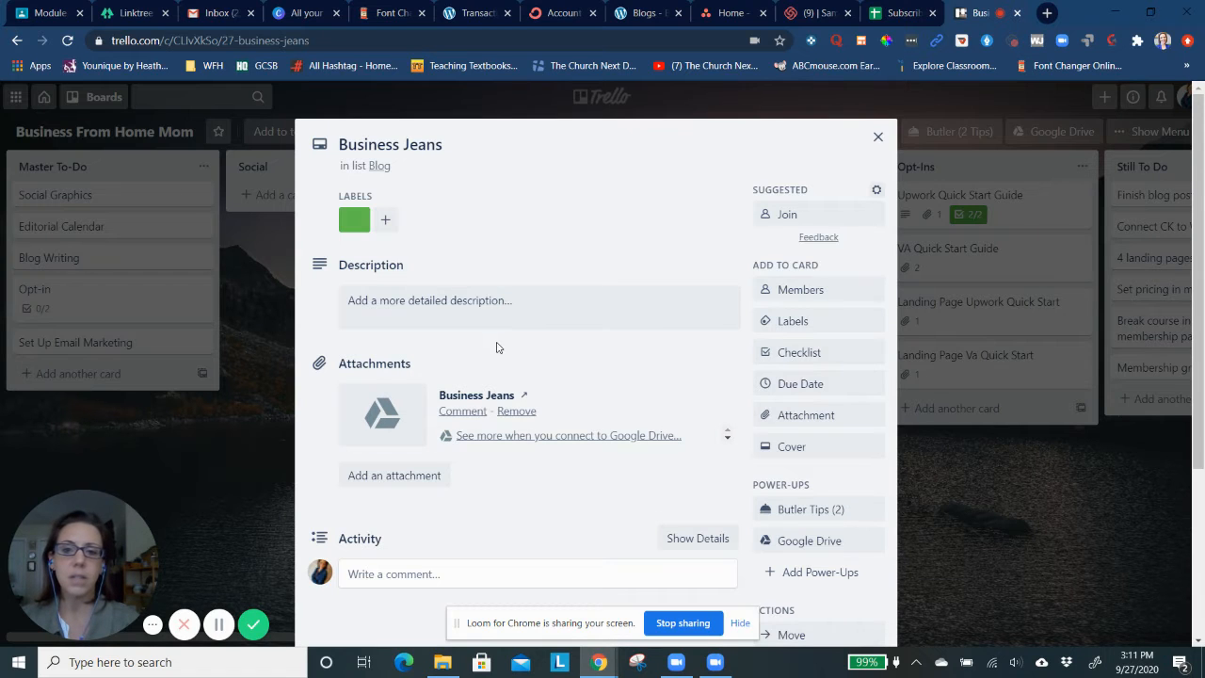
# Add a checklist titled "Writing schedule" to the Business Jeans card
pyautogui.scroll(-1, 496, 345)
pyautogui.scroll(-2, 496, 346)
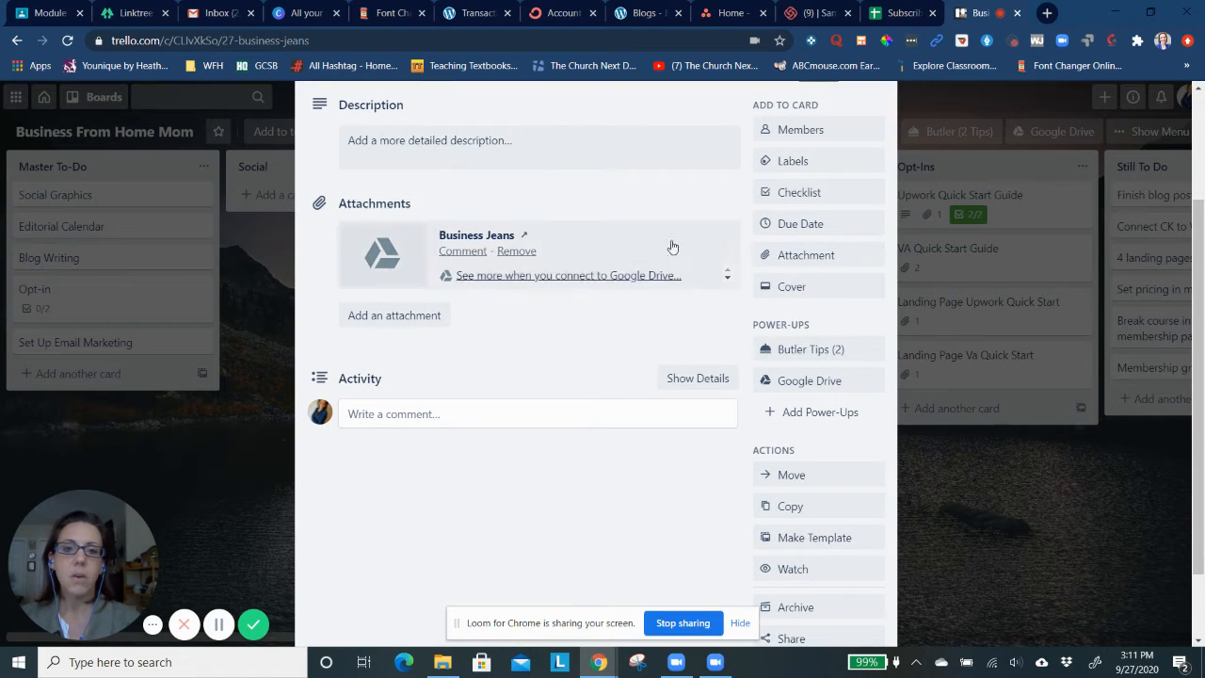
pyautogui.click(799, 194)
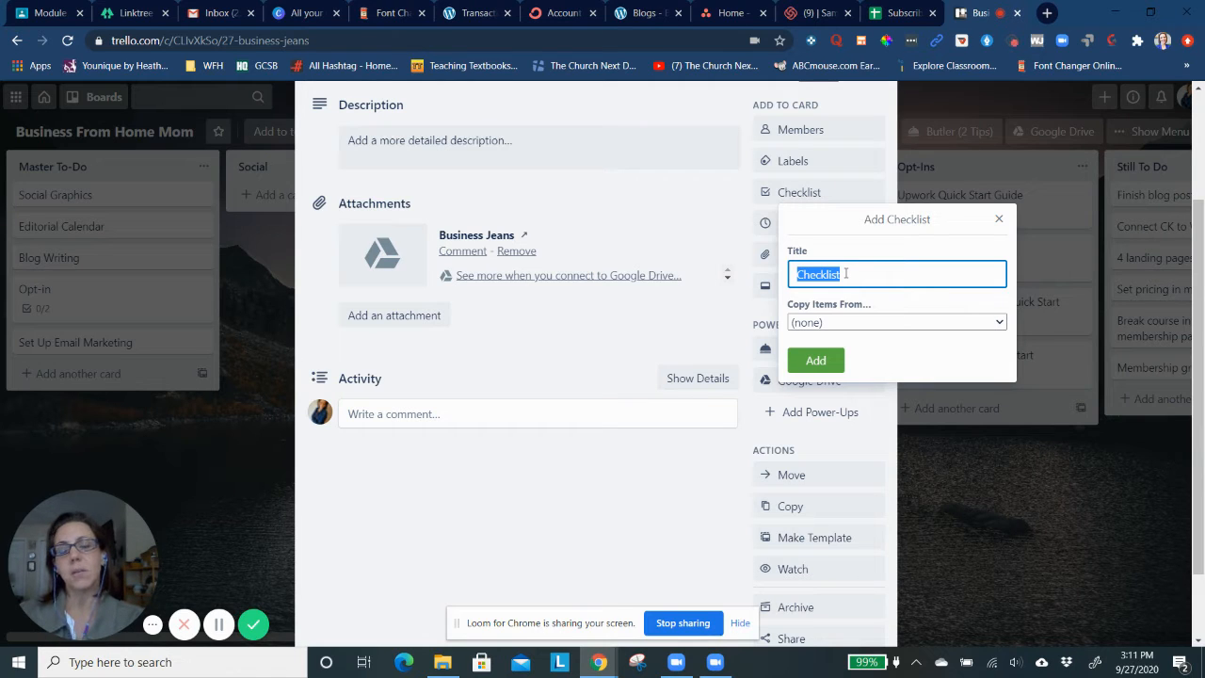
pyautogui.write('Complete')
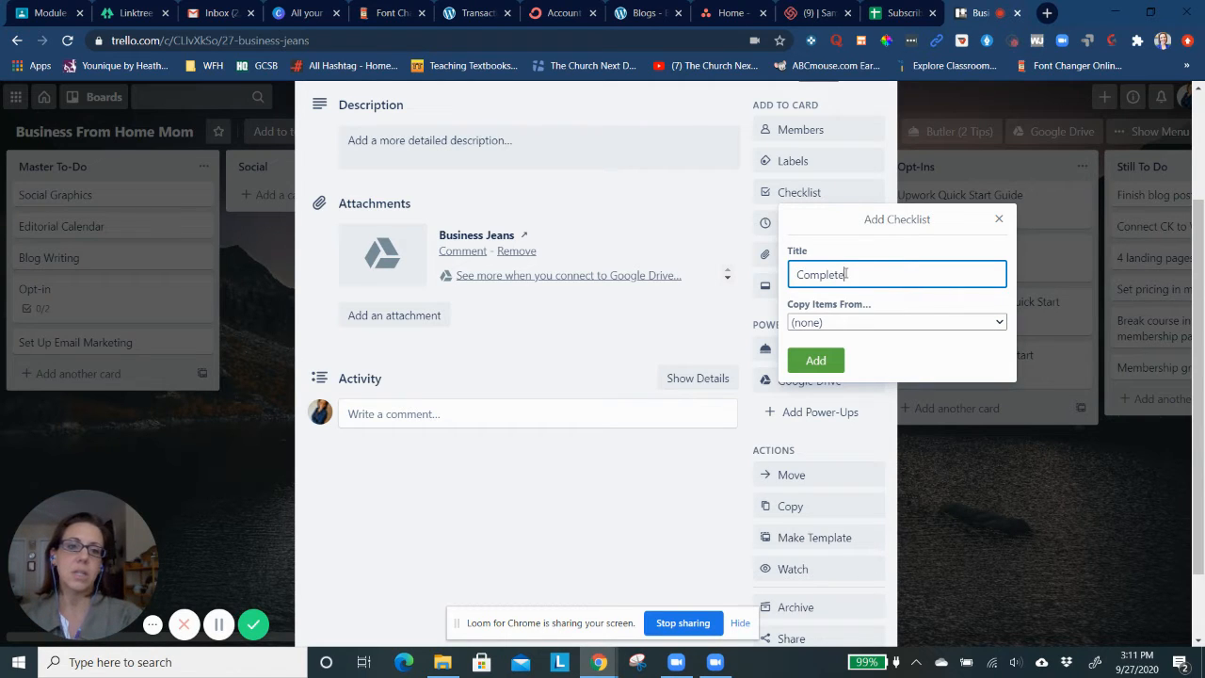
pyautogui.press('BackSpace')
pyautogui.press('BackSpace')
pyautogui.press('BackSpace')
pyautogui.press('BackSpace')
pyautogui.press('BackSpace')
pyautogui.press('BackSpace')
pyautogui.press('BackSpace')
pyautogui.write('Wri')
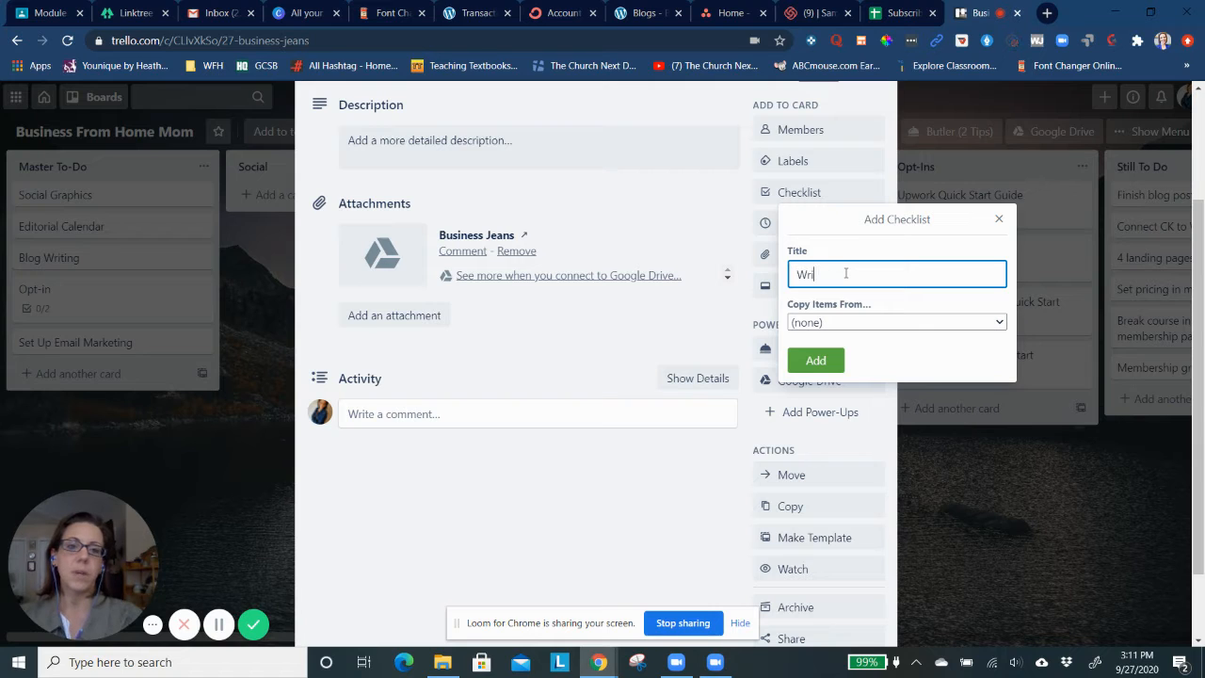
pyautogui.write('ting schedule')
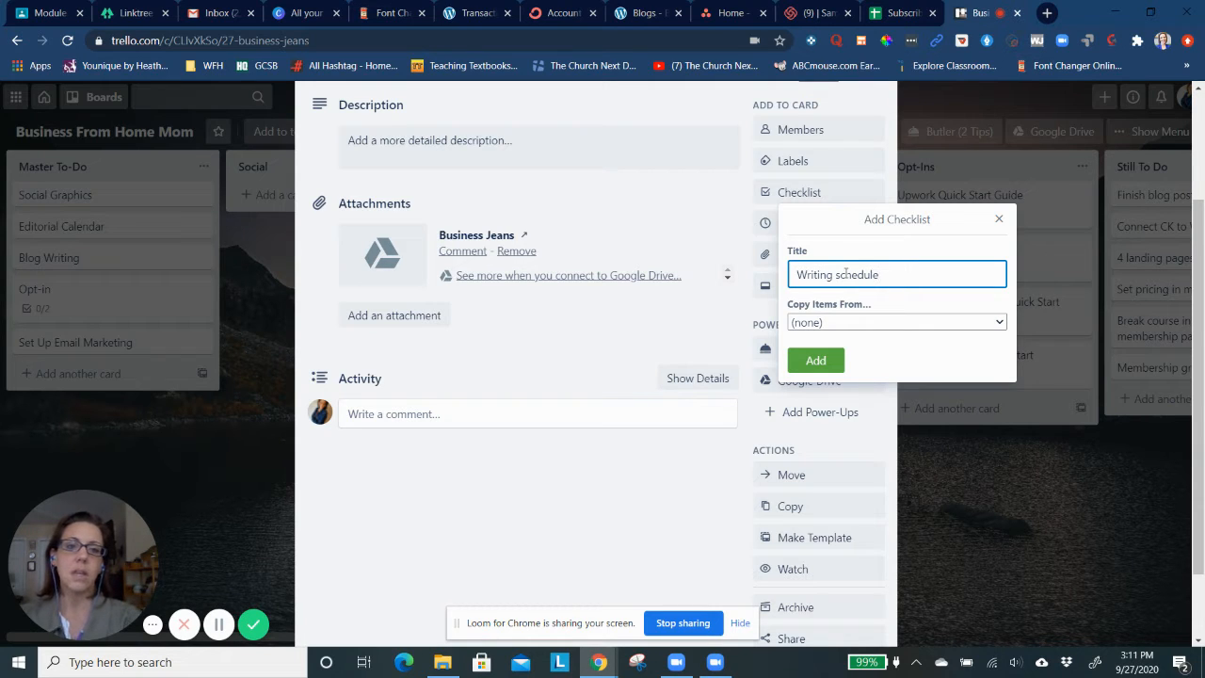
pyautogui.click(821, 360)
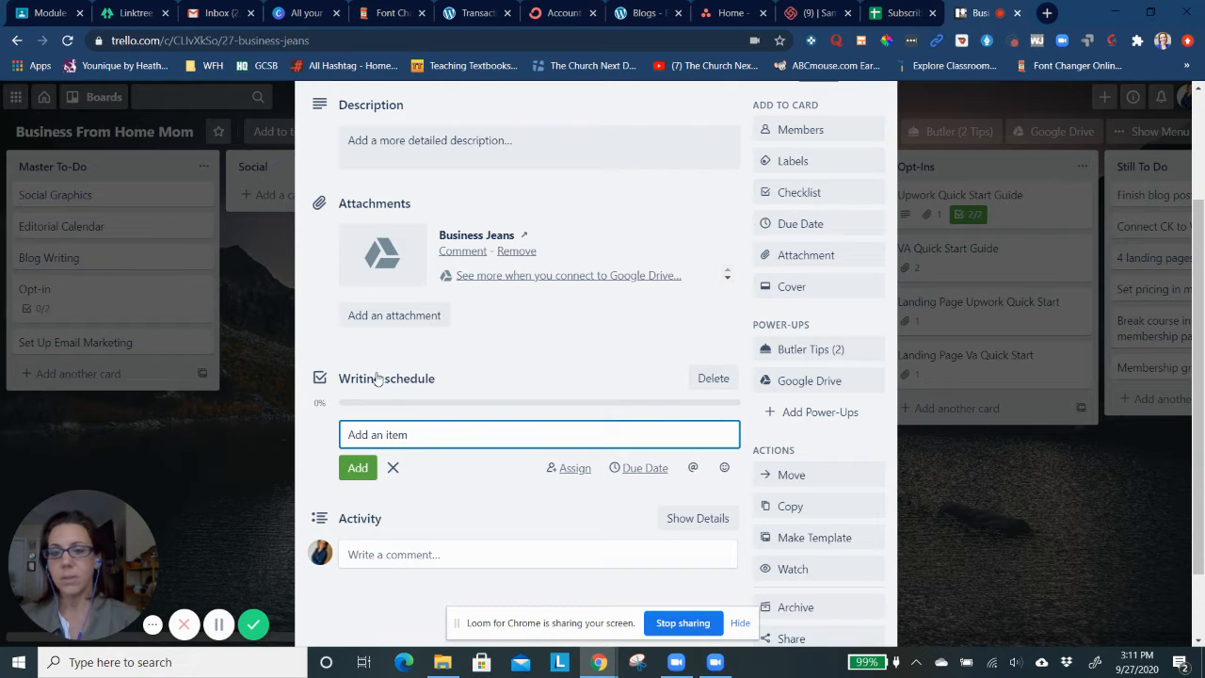
# Add "Outline blog post", "Write blog post" and "Proofread blog post" to the Writing schedule checklist, and enter "Publish blog post" as the next item's text
pyautogui.scroll(-2, 408, 391)
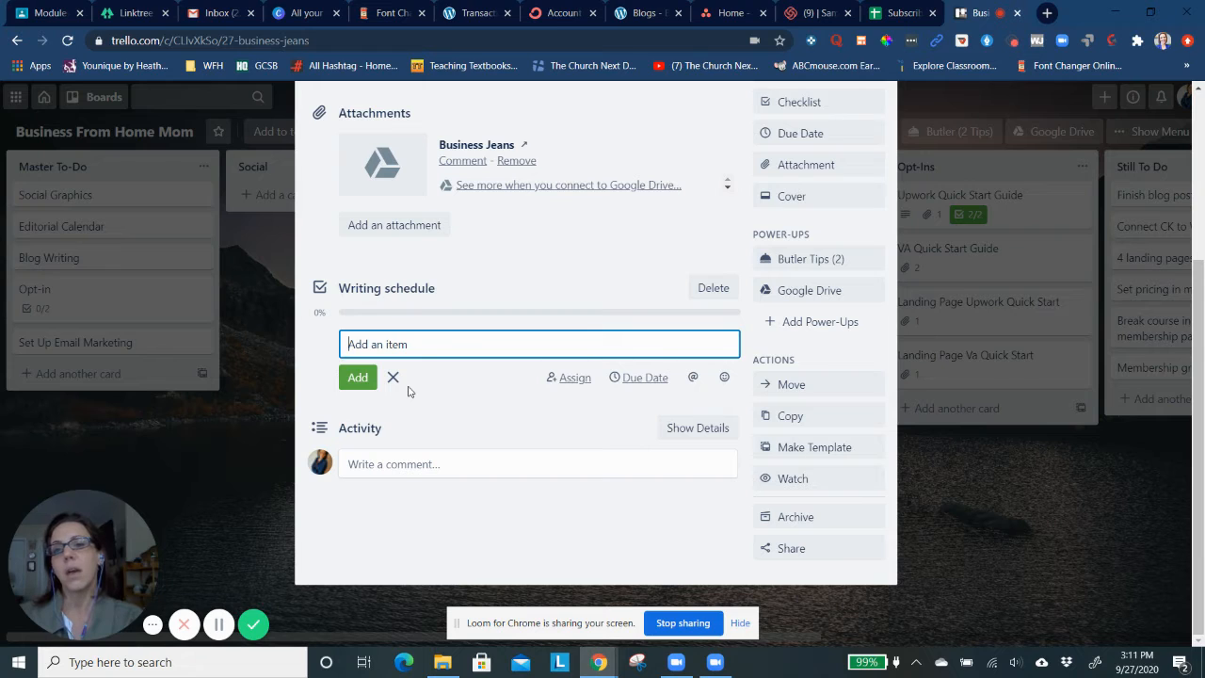
pyautogui.write('Outline blog')
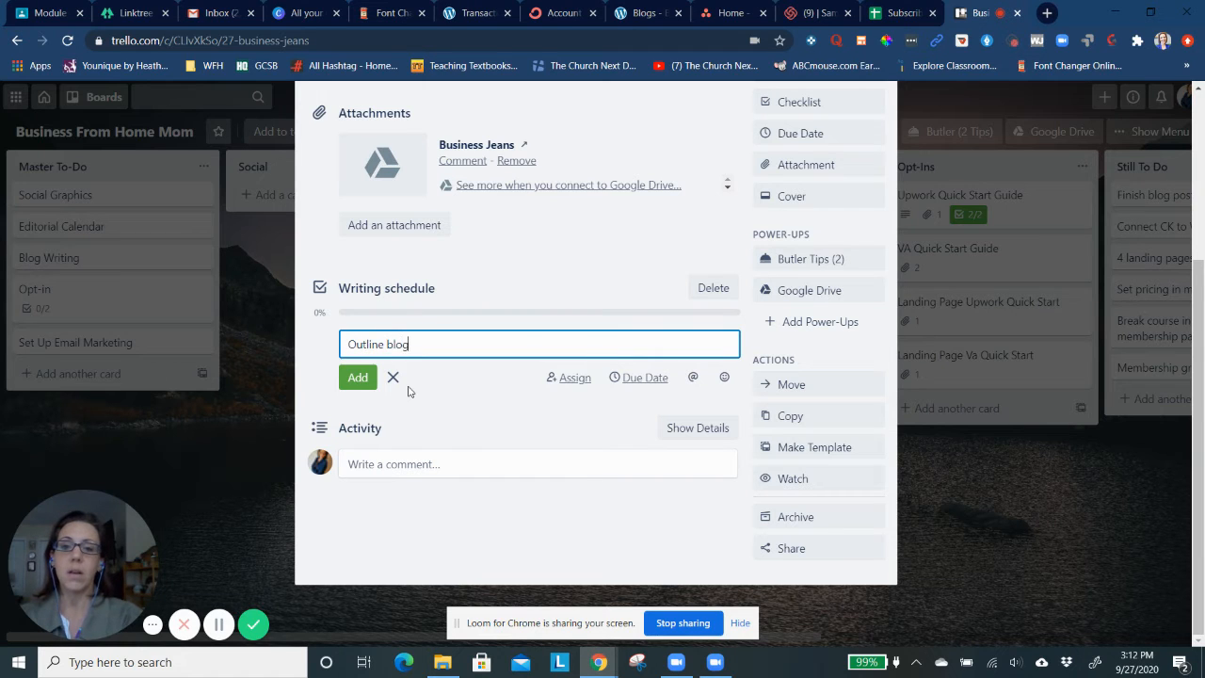
pyautogui.write(' post')
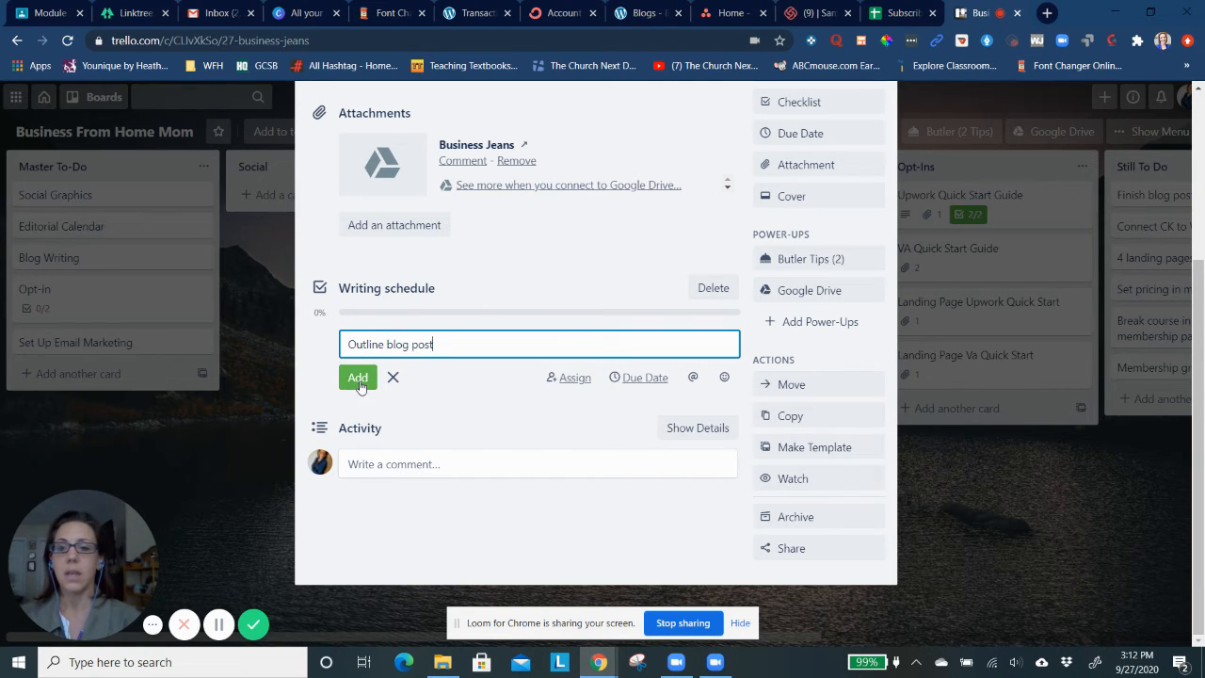
pyautogui.click(357, 377)
pyautogui.write('W')
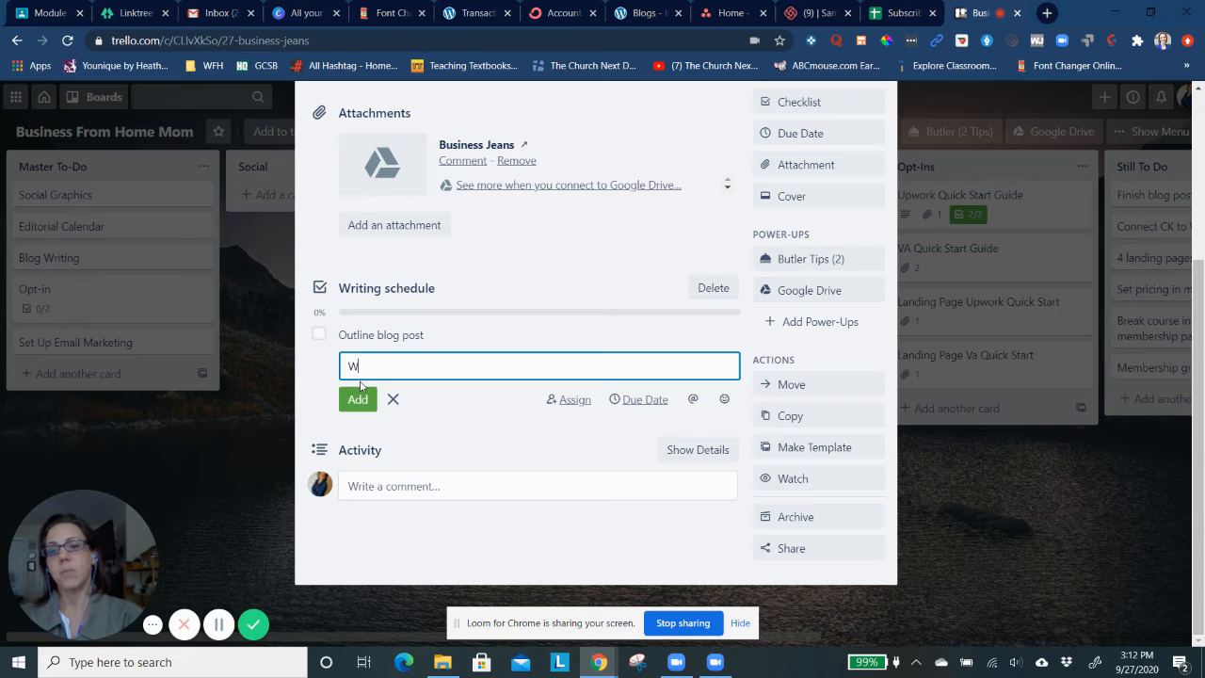
pyautogui.write('rite blog post')
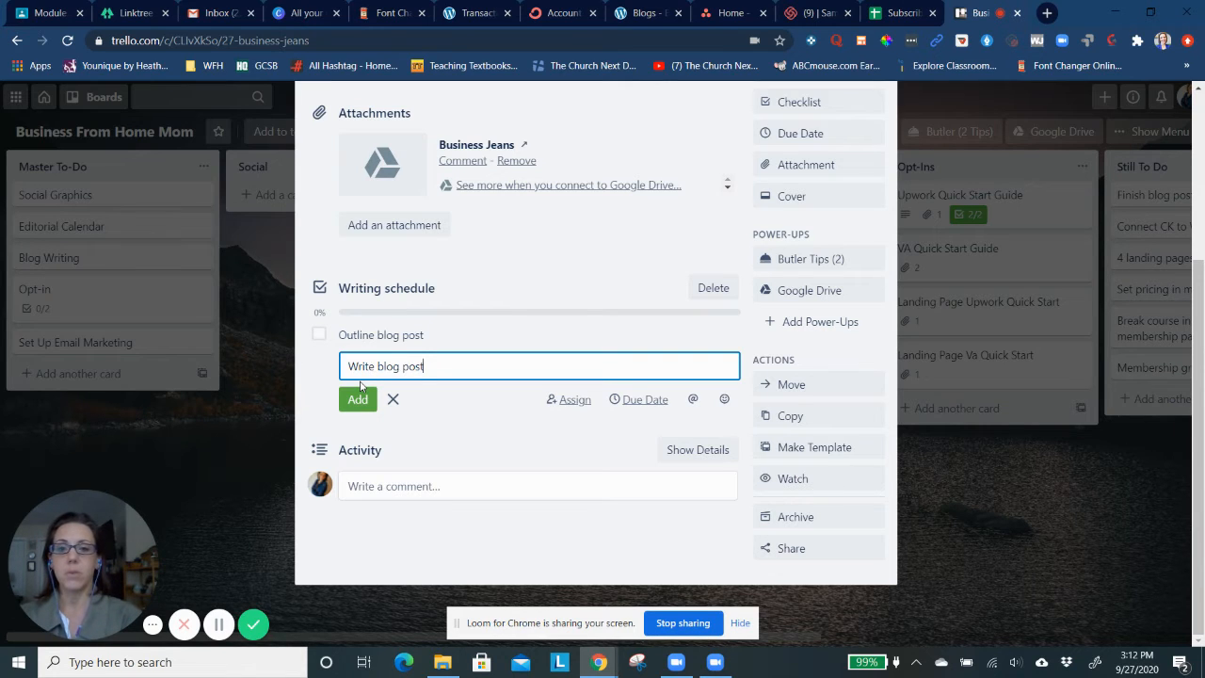
pyautogui.click(357, 398)
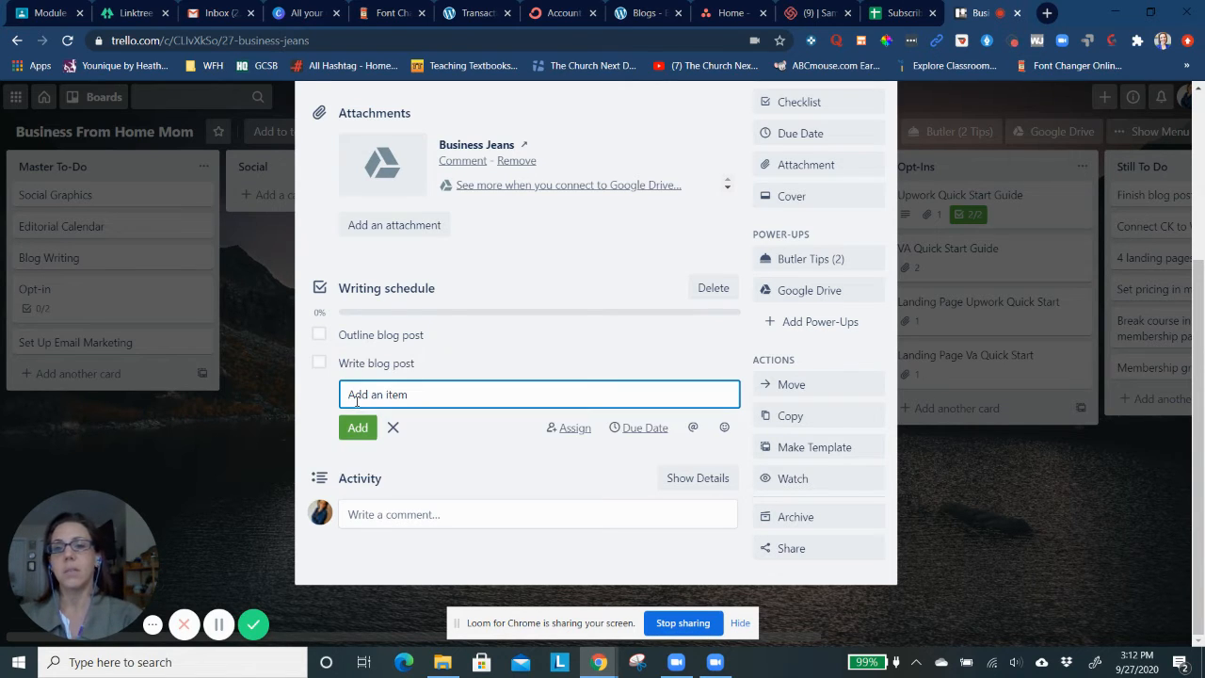
pyautogui.write('Proofread ')
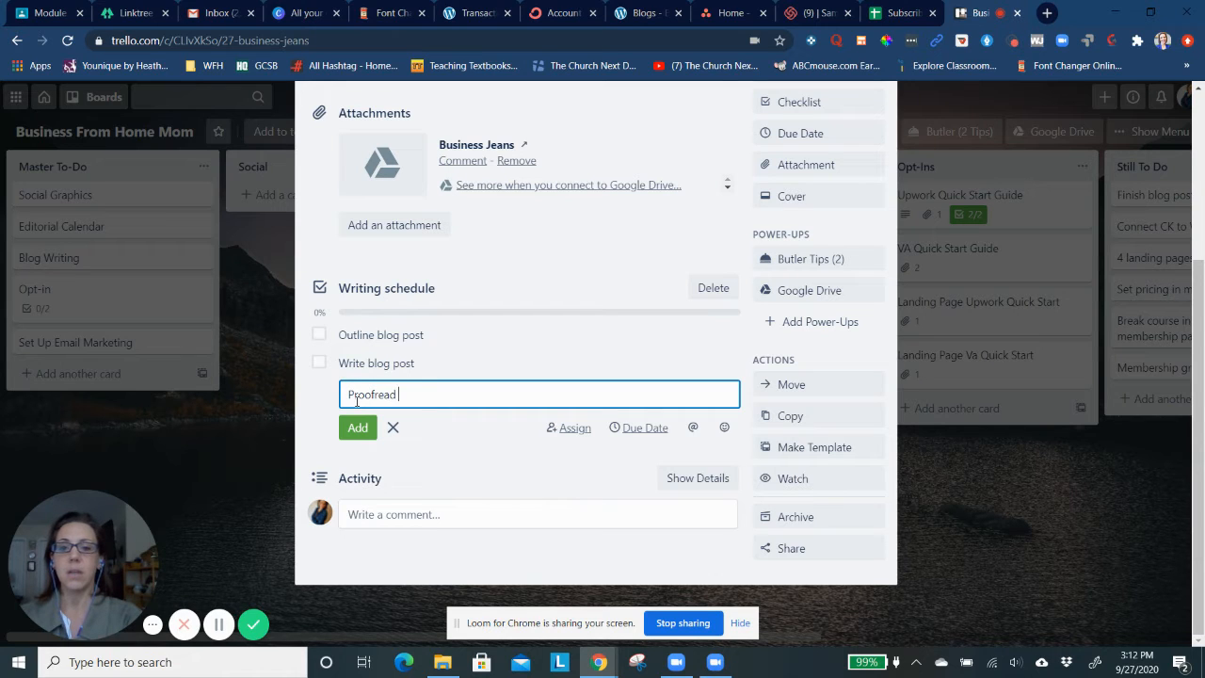
pyautogui.write('blog post')
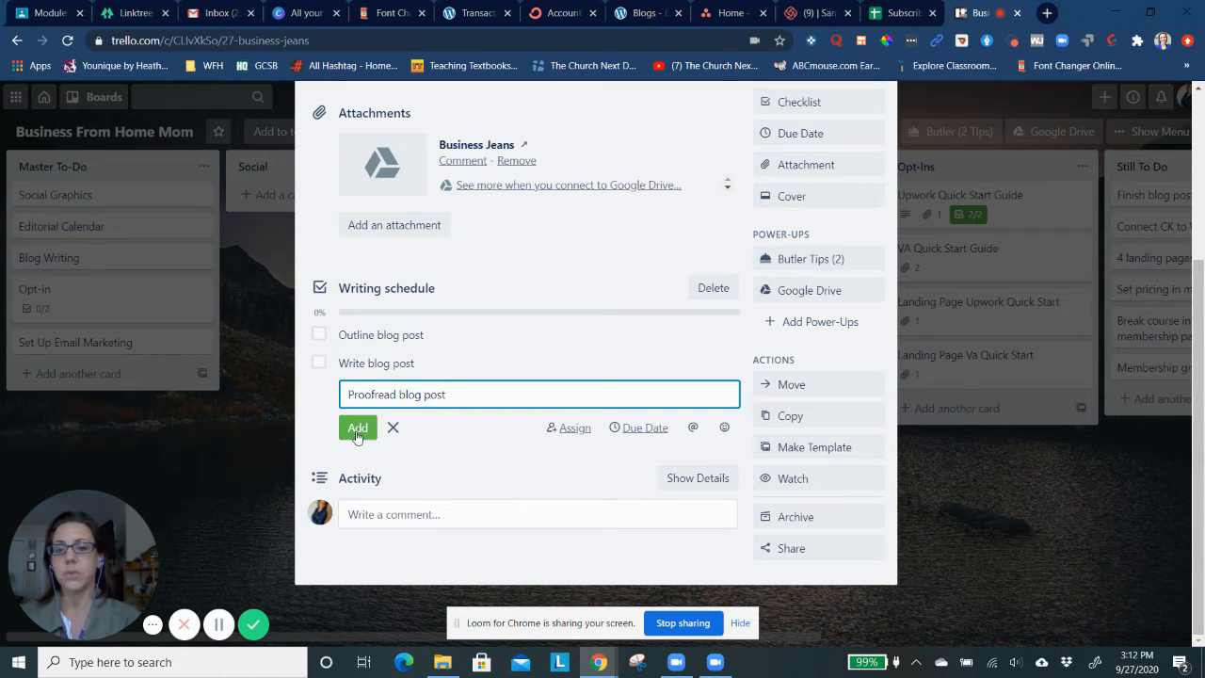
pyautogui.click(358, 433)
pyautogui.write('Publ')
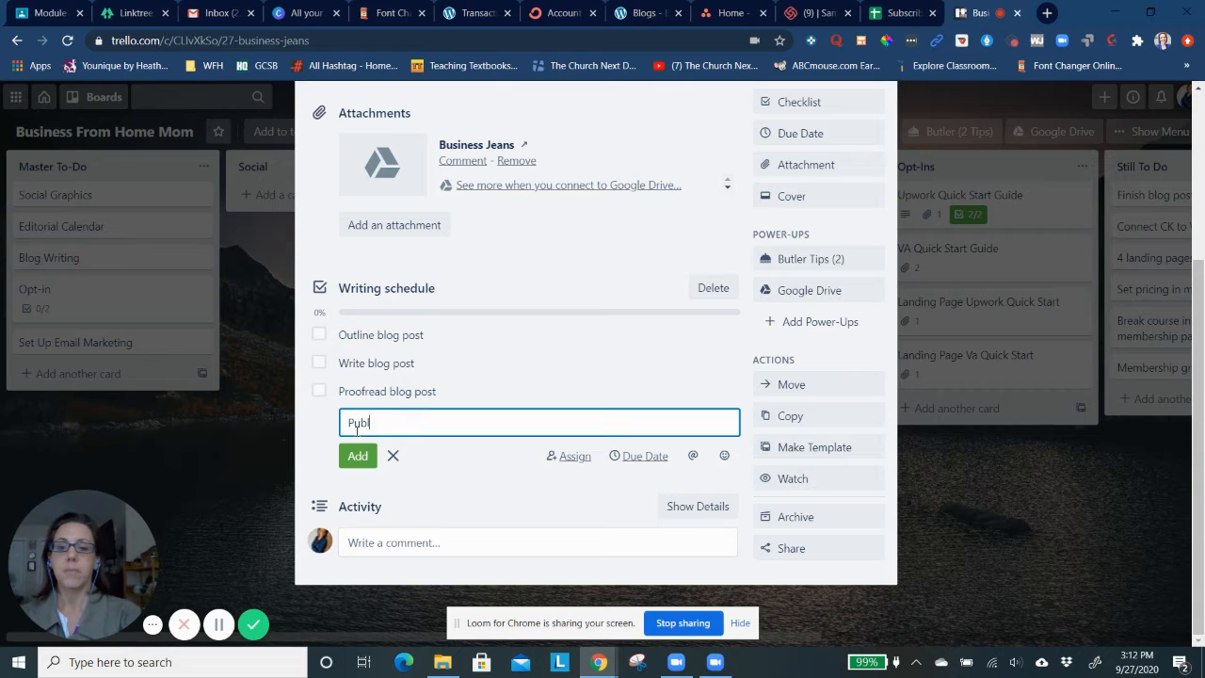
pyautogui.write('ish blog post')
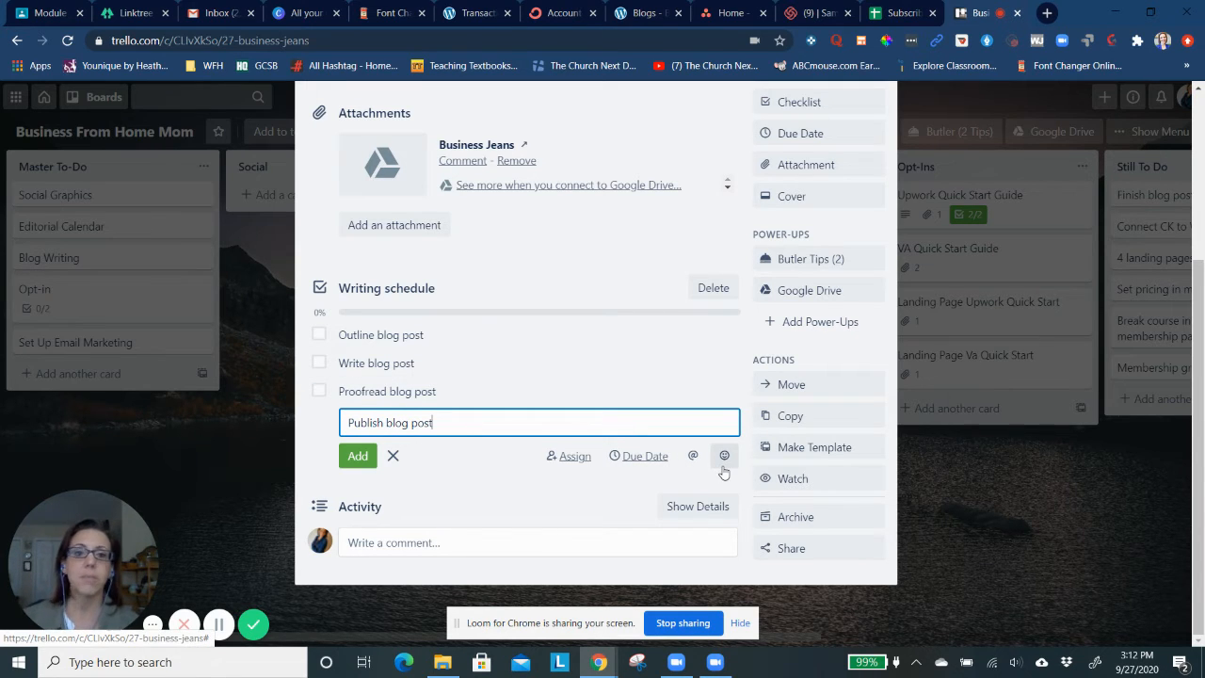
# Review the Business Jeans card's label, attachment, checklist and available actions, and close the card
pyautogui.scroll(1, 781, 356)
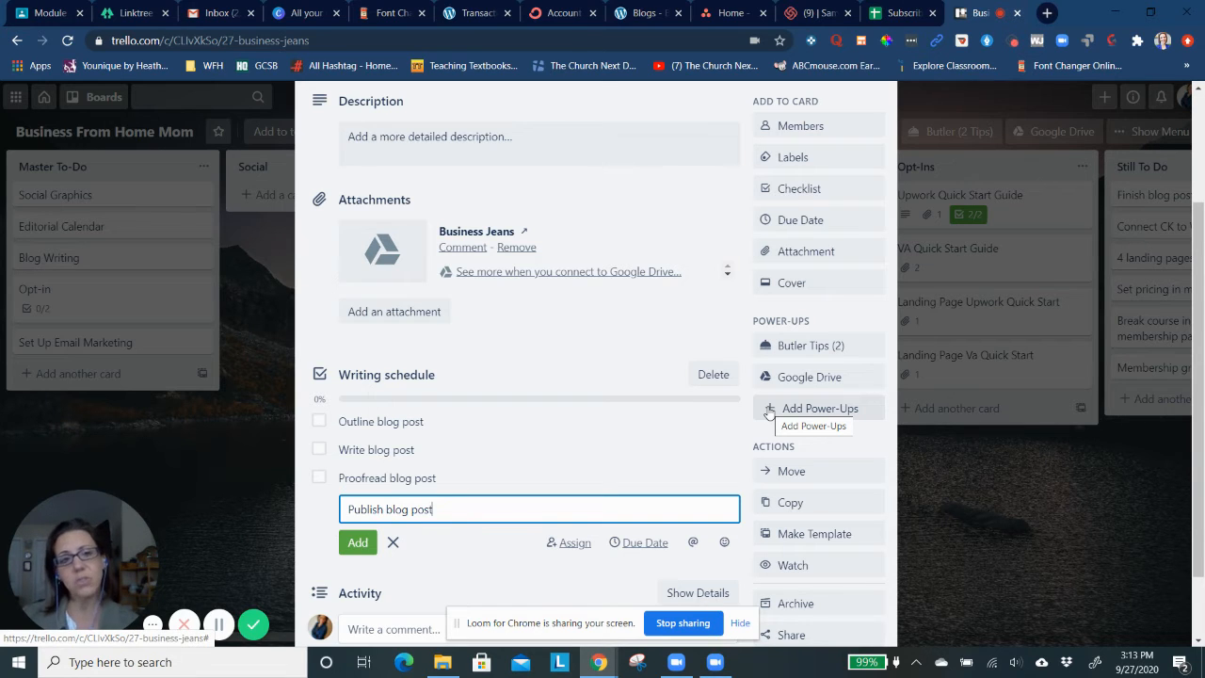
pyautogui.scroll(-1, 678, 369)
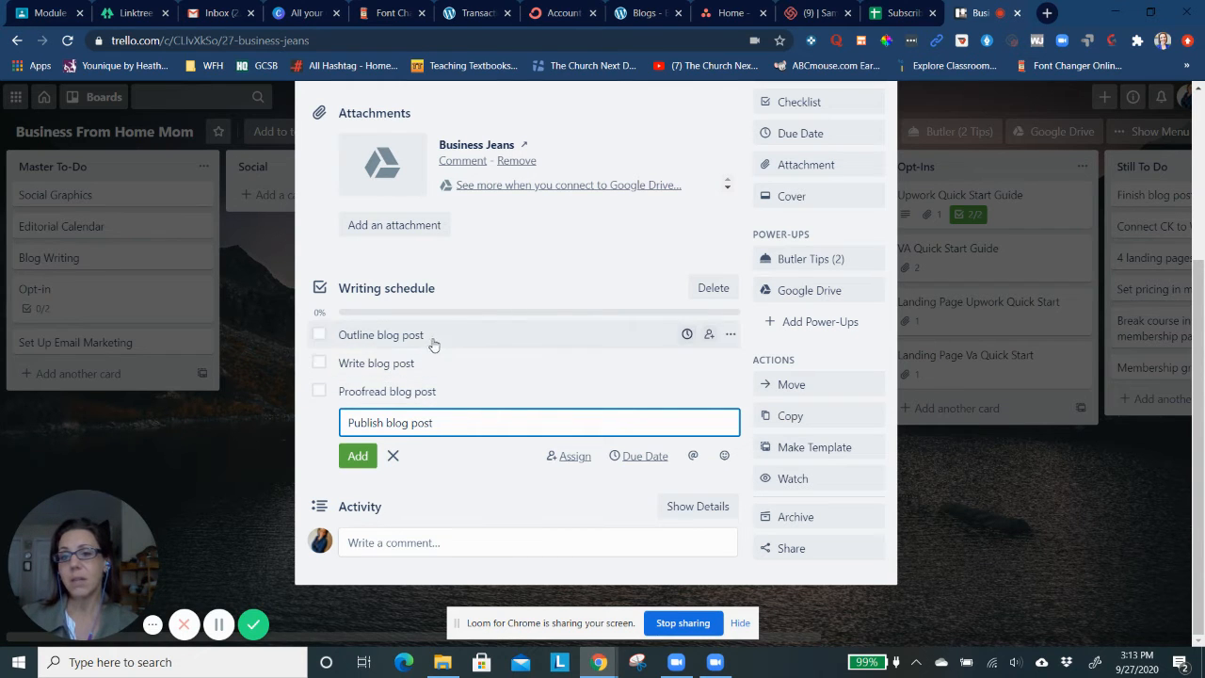
pyautogui.scroll(3, 438, 399)
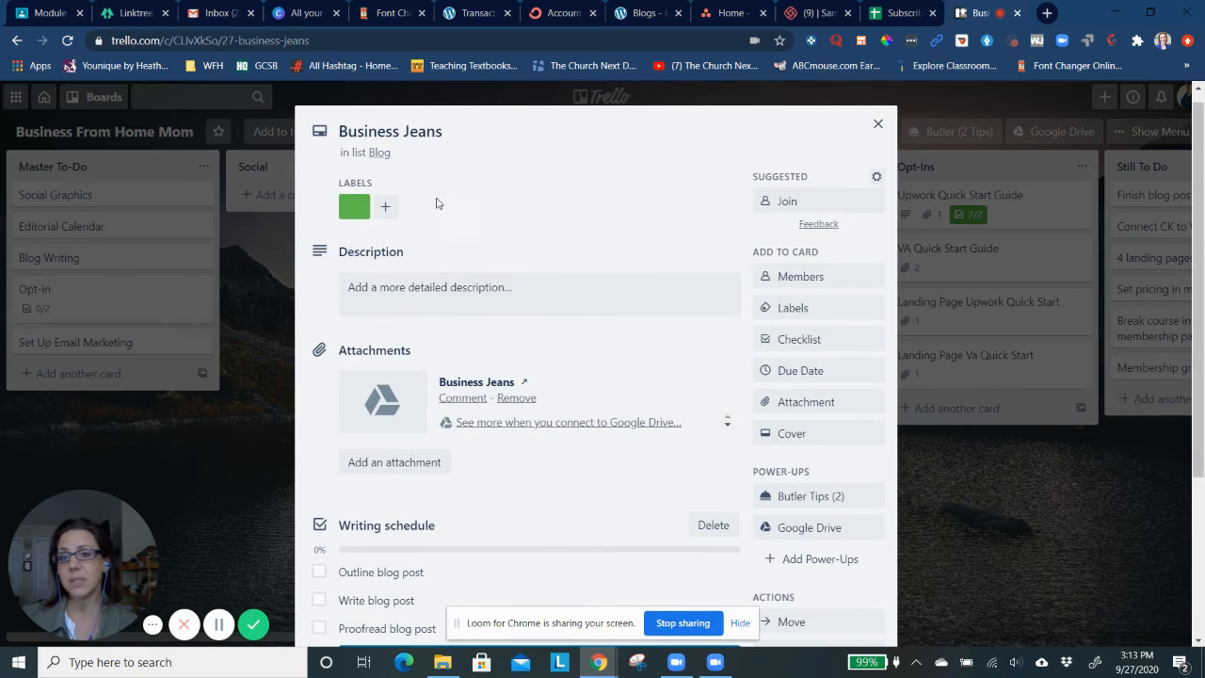
pyautogui.scroll(-2, 430, 312)
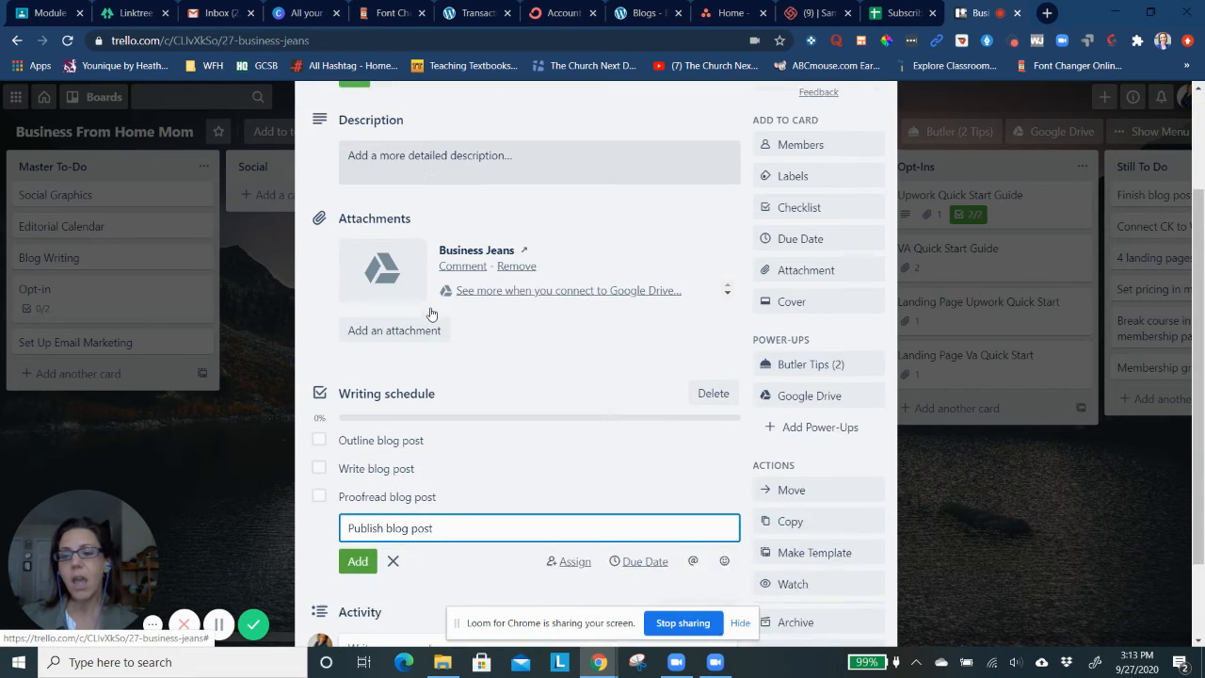
pyautogui.scroll(-1, 430, 311)
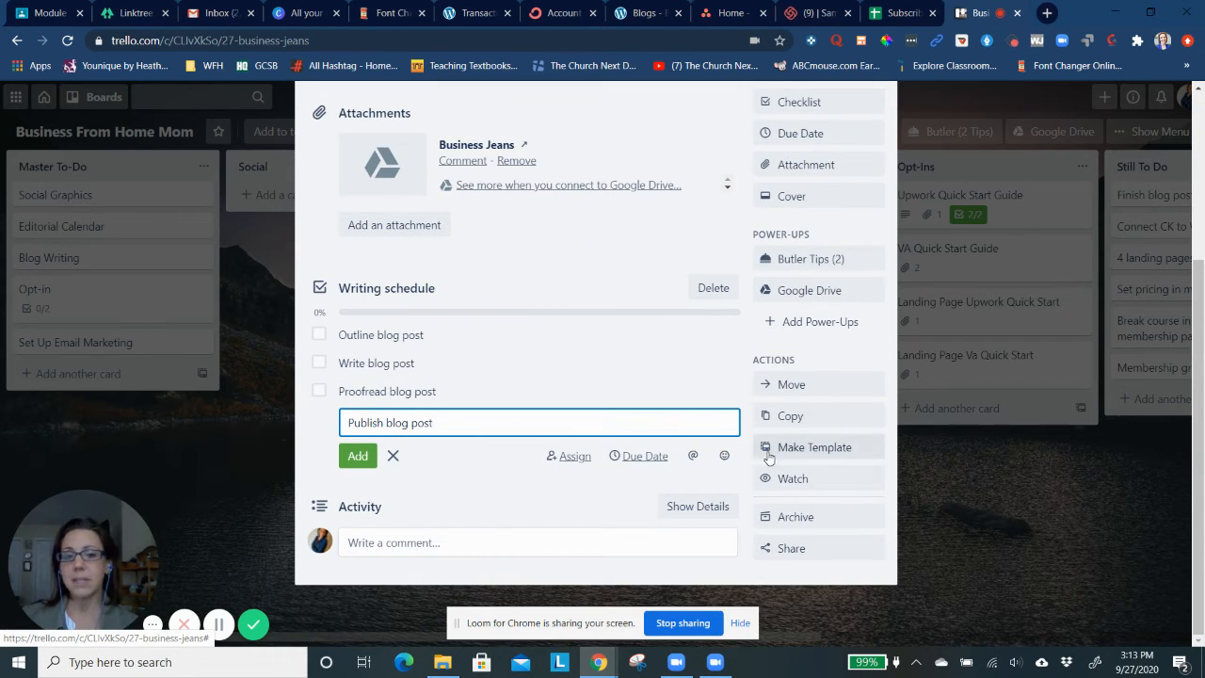
pyautogui.scroll(3, 516, 292)
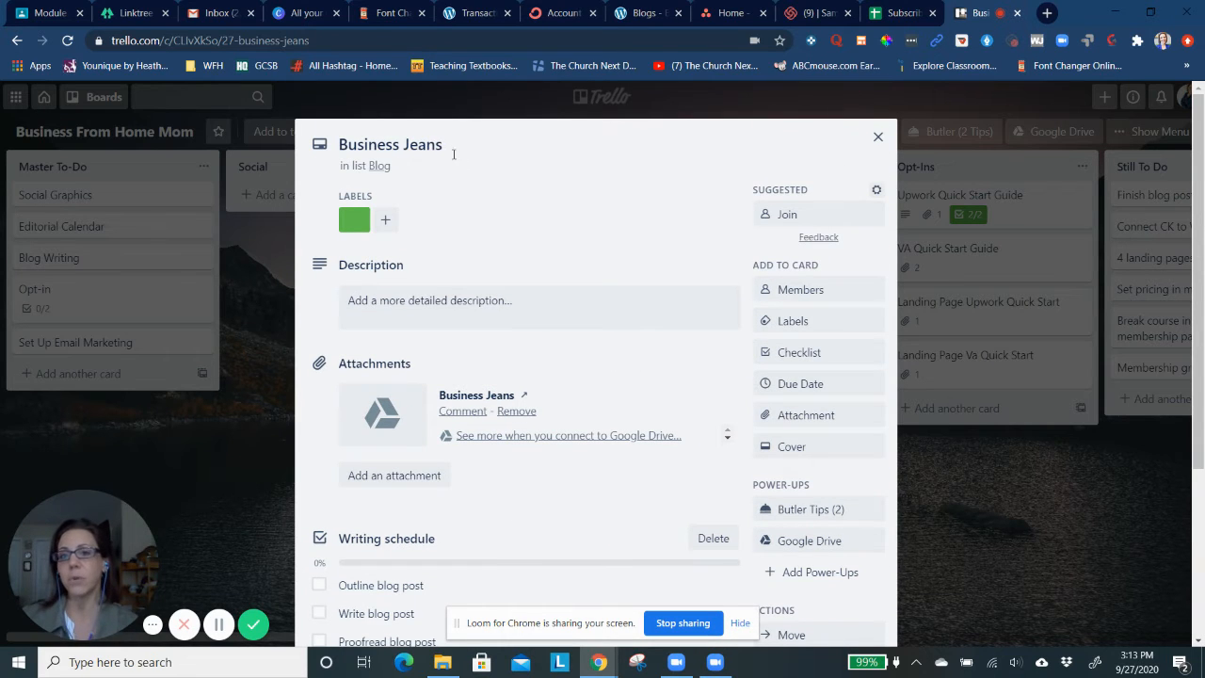
pyautogui.scroll(-3, 486, 255)
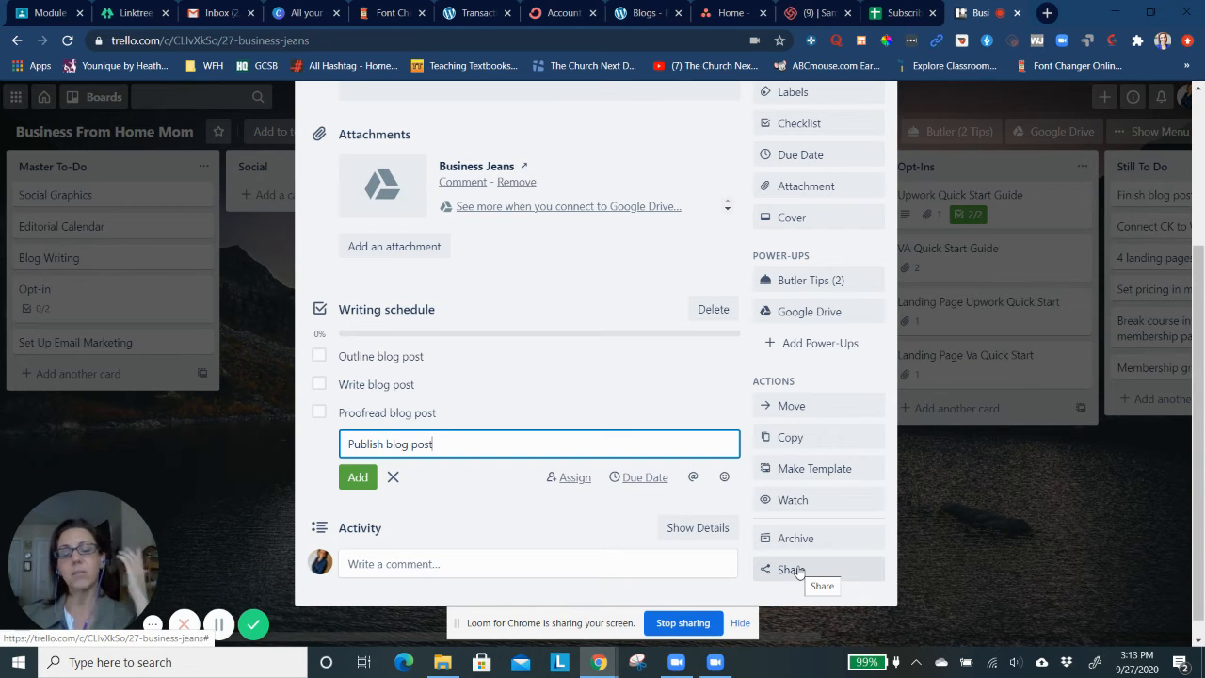
pyautogui.scroll(3, 760, 439)
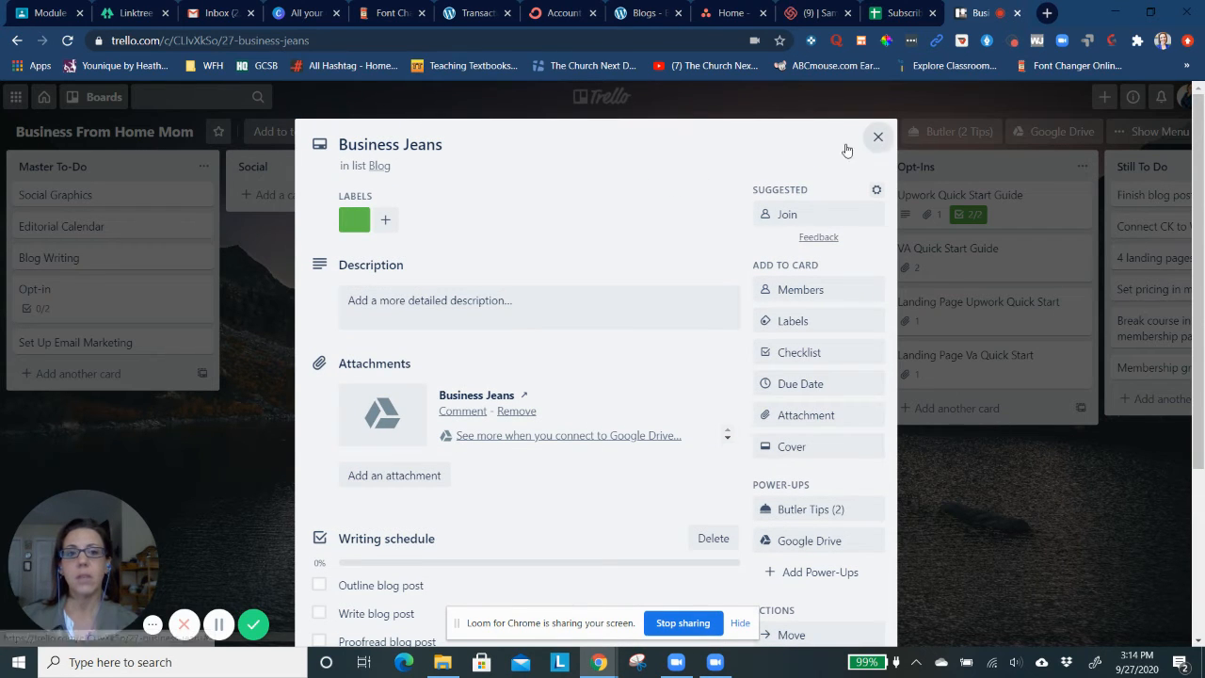
pyautogui.scroll(-2, 483, 149)
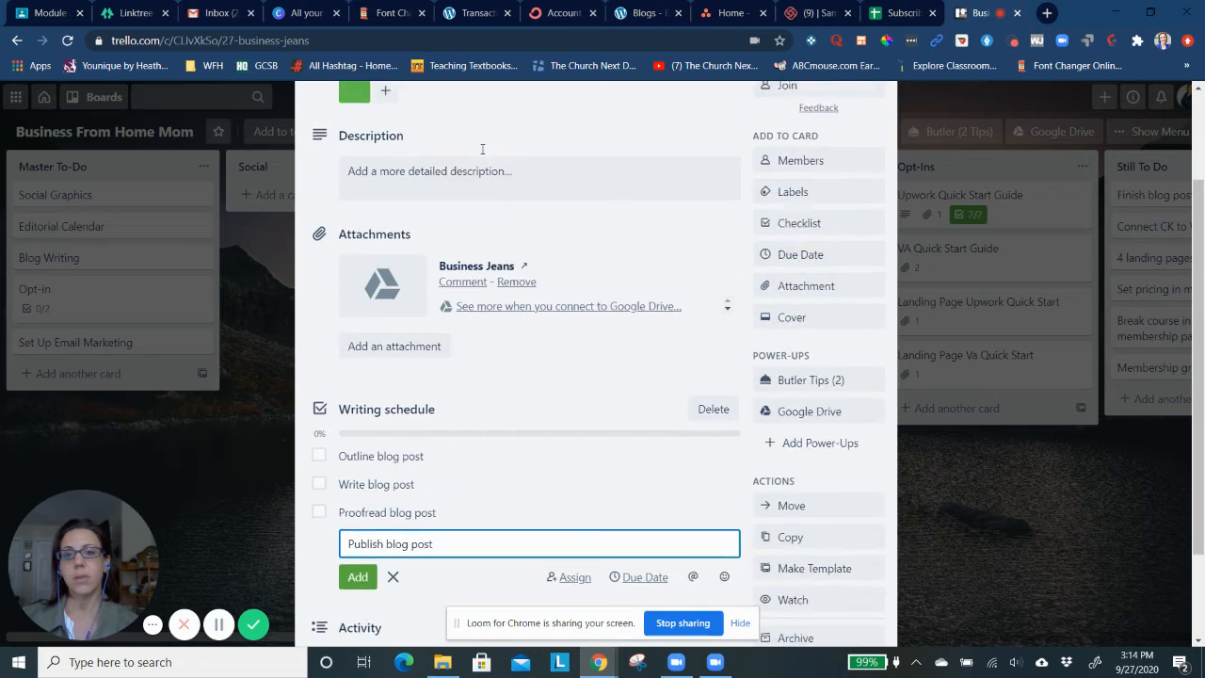
pyautogui.scroll(2, 483, 149)
pyautogui.click(878, 138)
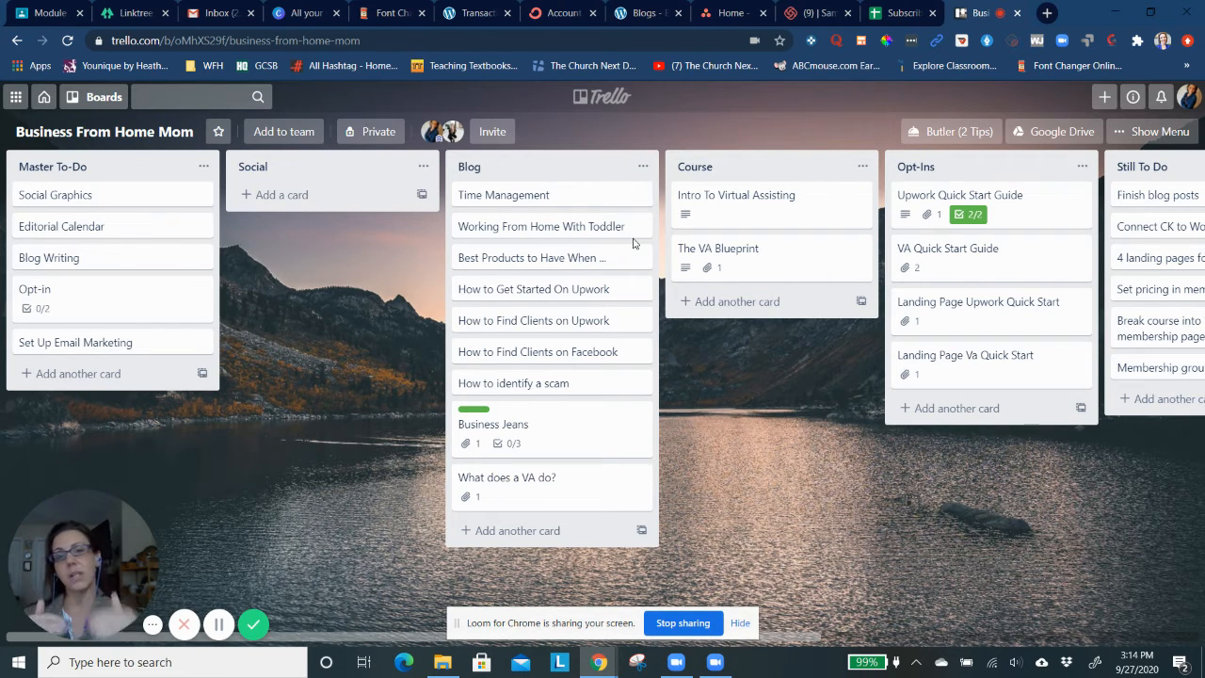
# Look across the board's lists from Master To-Do through Complete
pyautogui.hscroll(5, 725, 290)
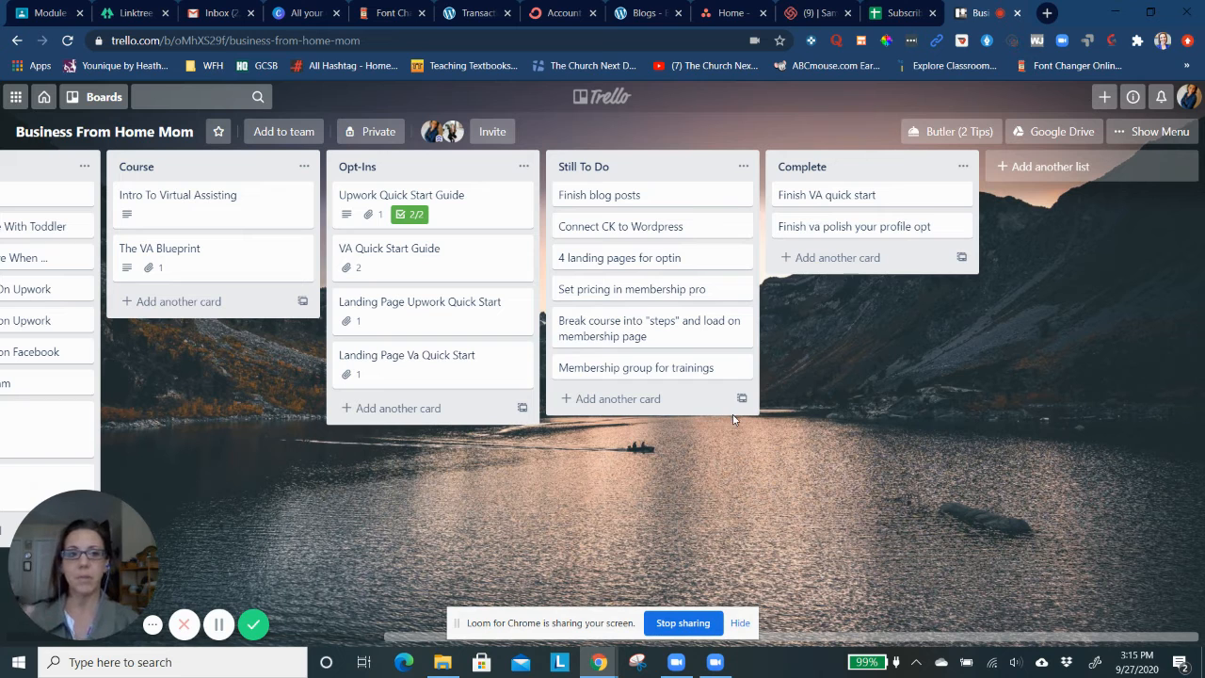
pyautogui.hscroll(-6, 316, 406)
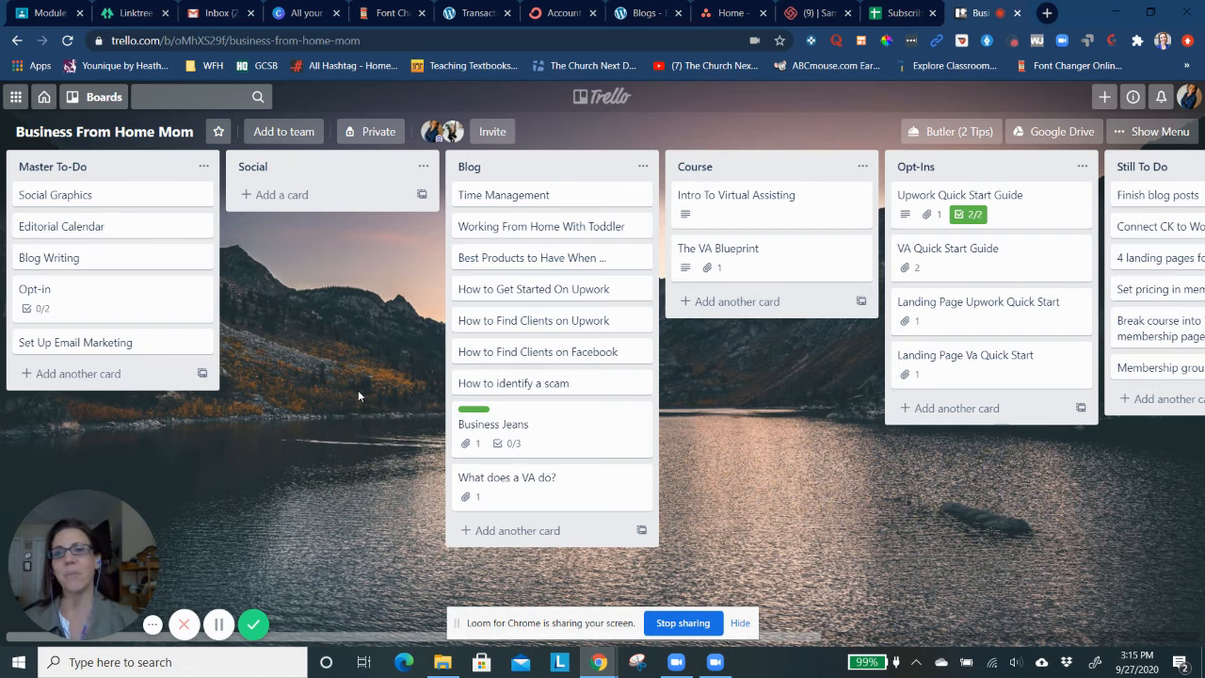
pyautogui.hscroll(3, 320, 367)
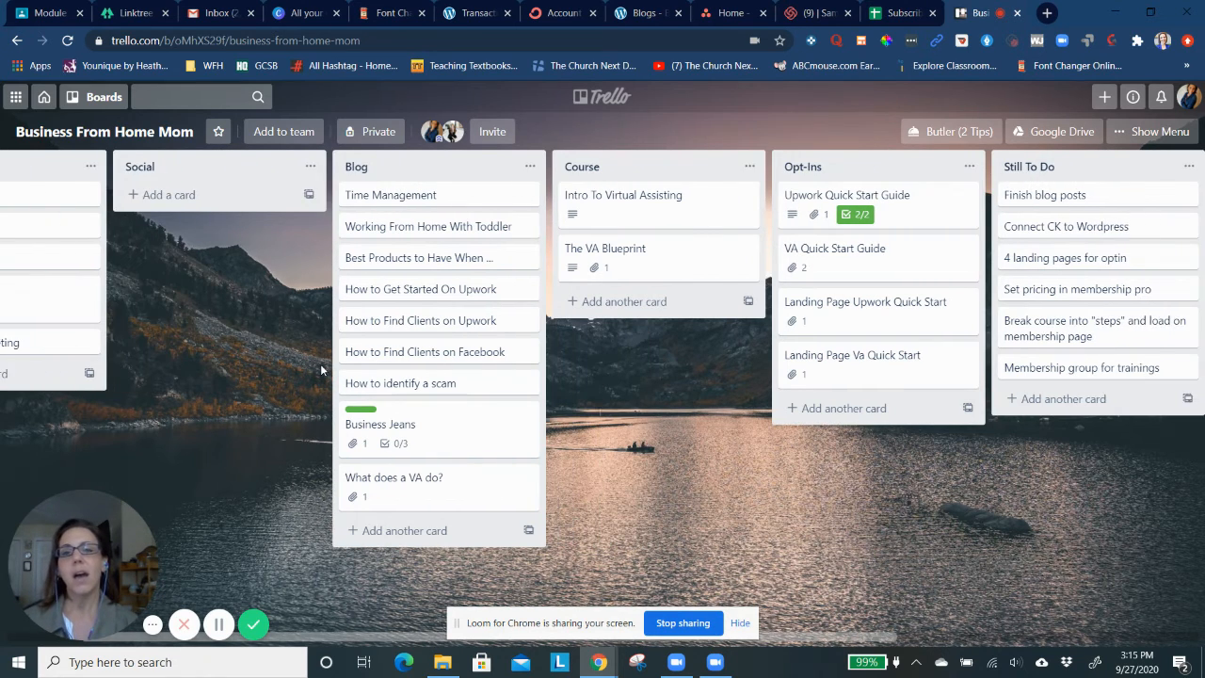
pyautogui.hscroll(5, 320, 370)
pyautogui.hscroll(-5, 321, 370)
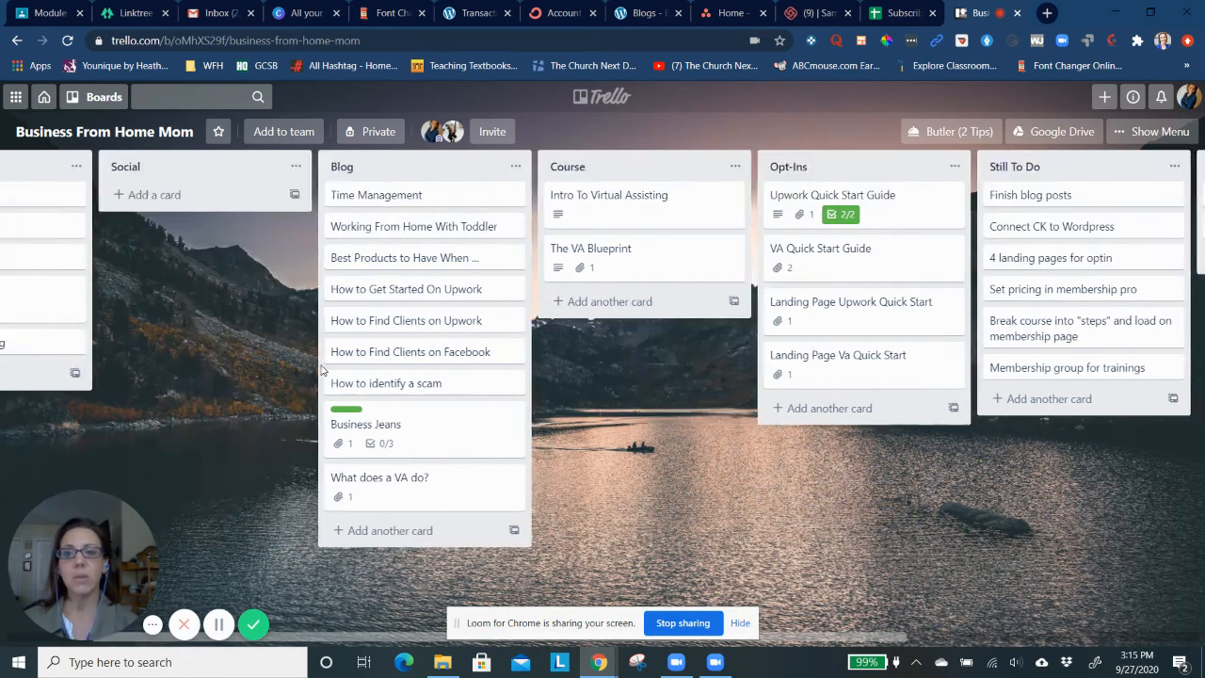
pyautogui.hscroll(-3, 320, 369)
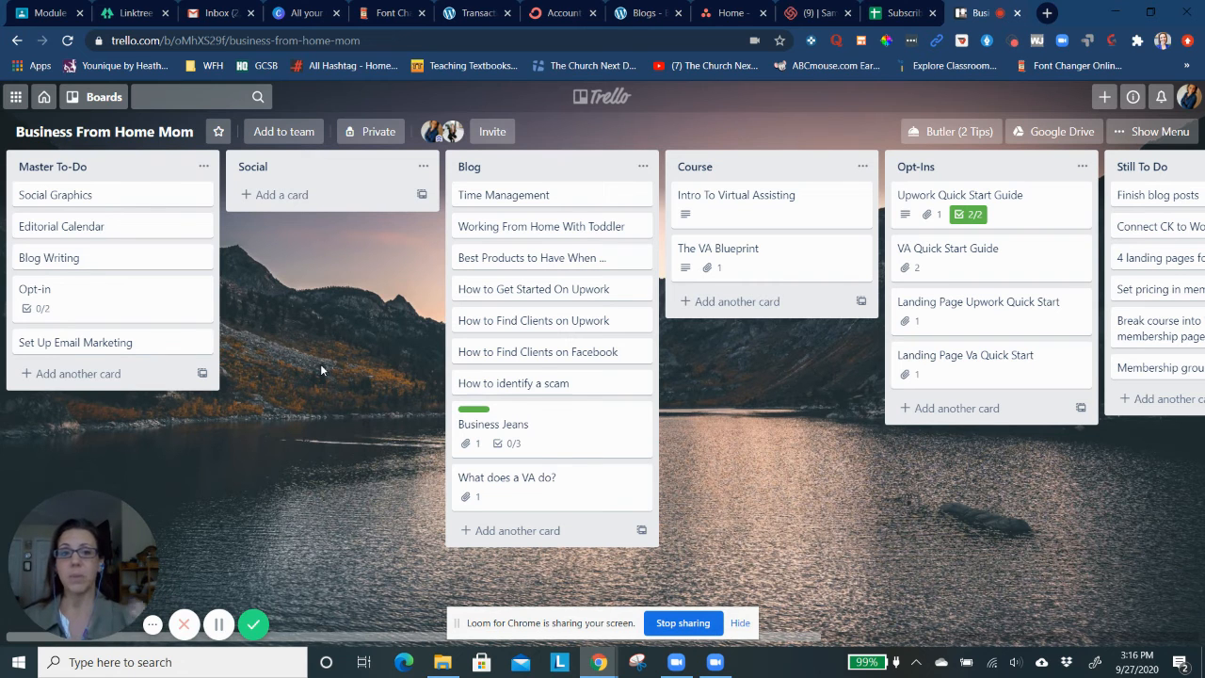
# Move the "Set pricing in membership pro" and "Membership group for trainings" cards from Still To Do to the end of the Complete list
pyautogui.hscroll(4, 322, 370)
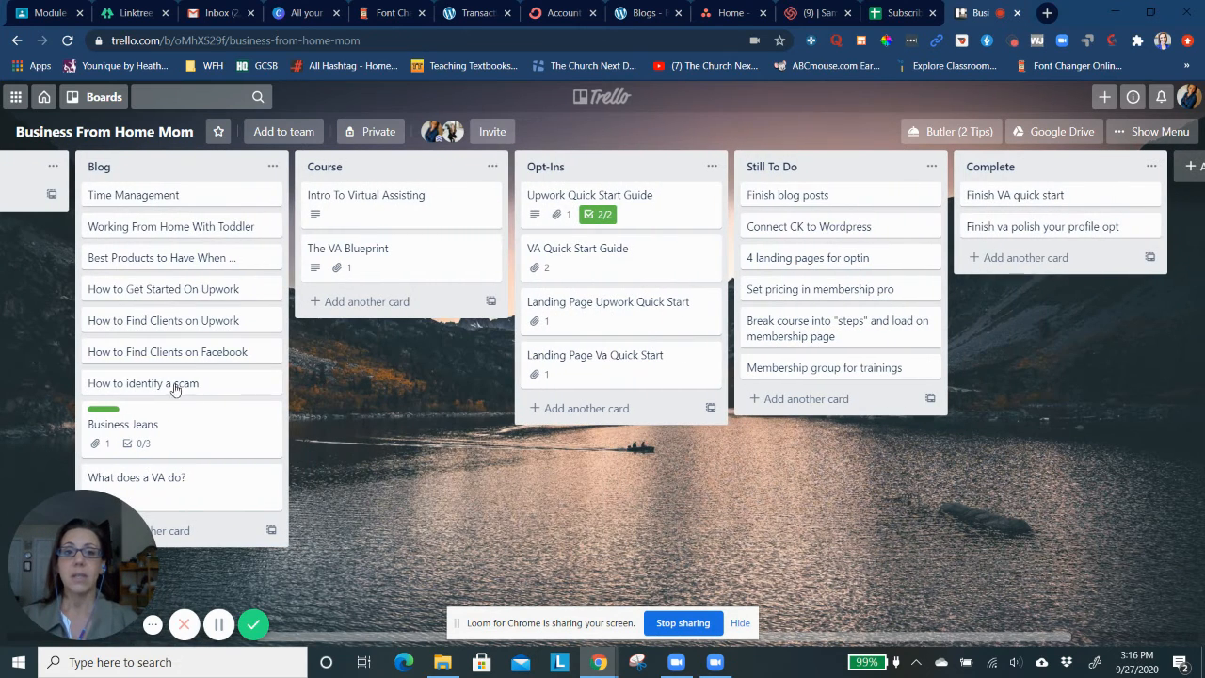
pyautogui.hscroll(3, 452, 438)
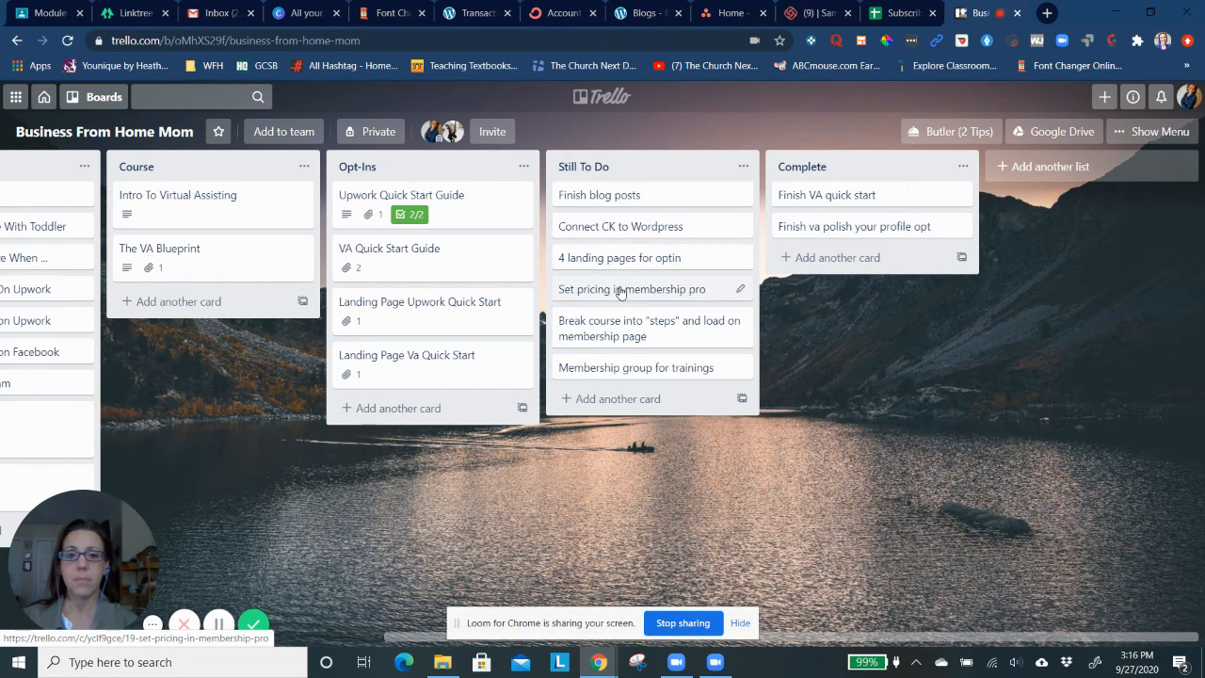
pyautogui.moveTo(620, 291); pyautogui.dragTo(847, 258)
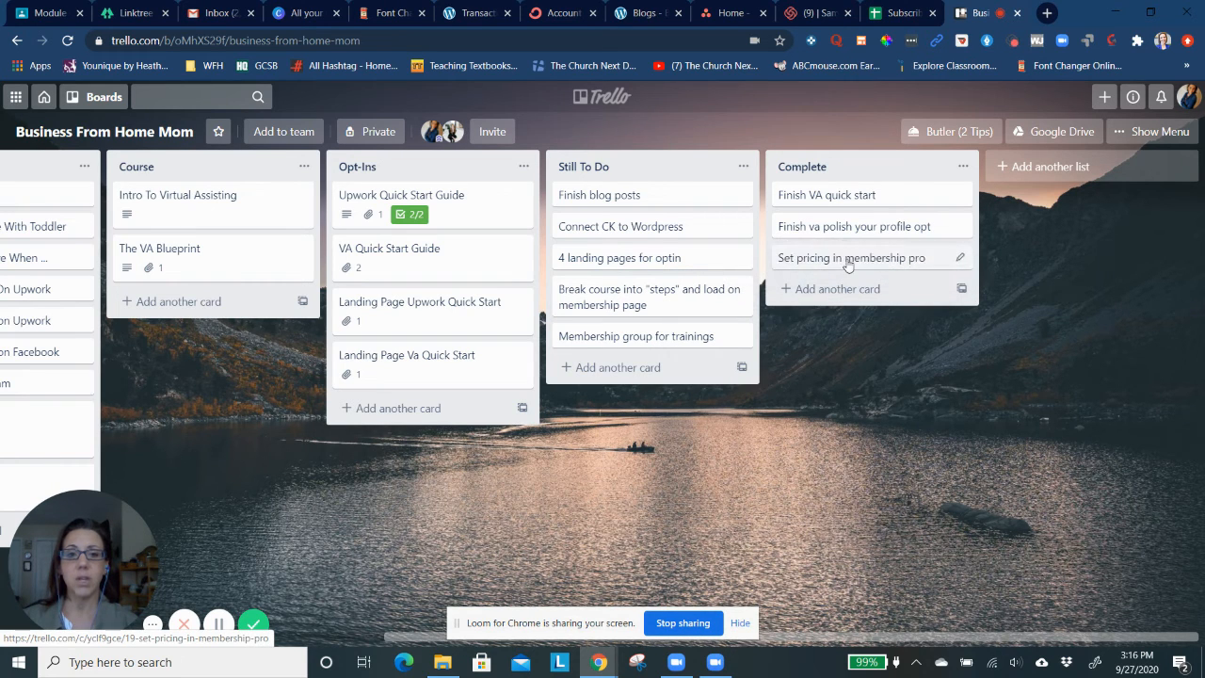
pyautogui.click(640, 337)
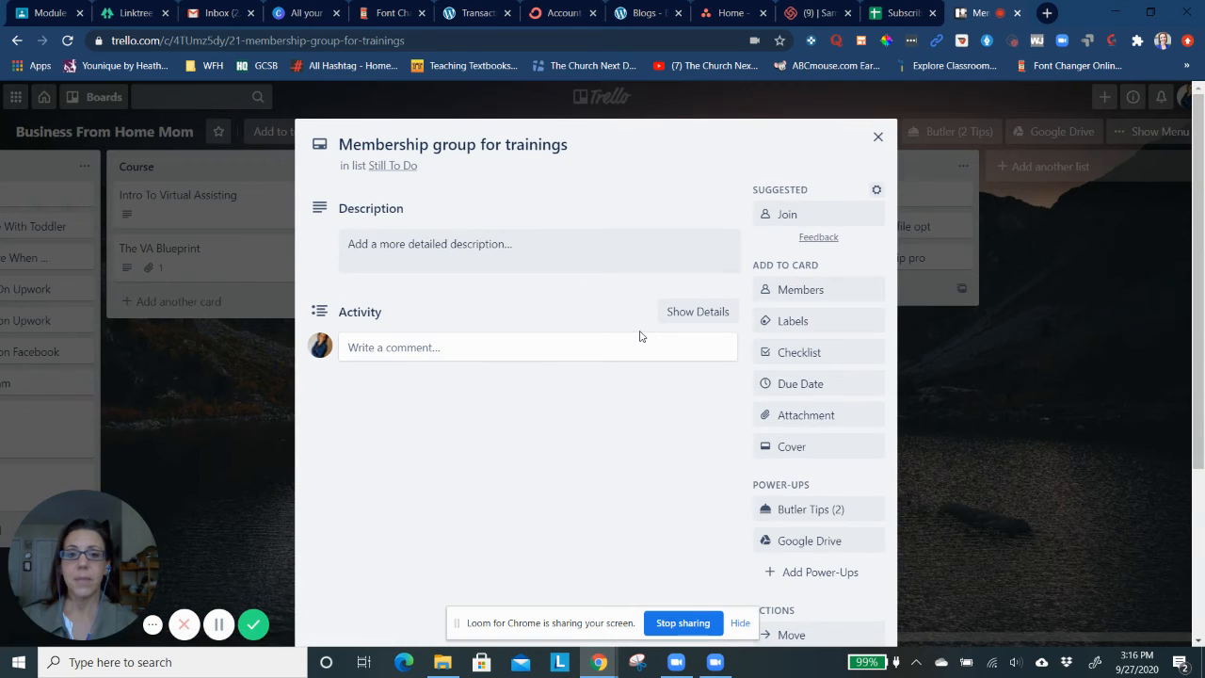
pyautogui.click(876, 138)
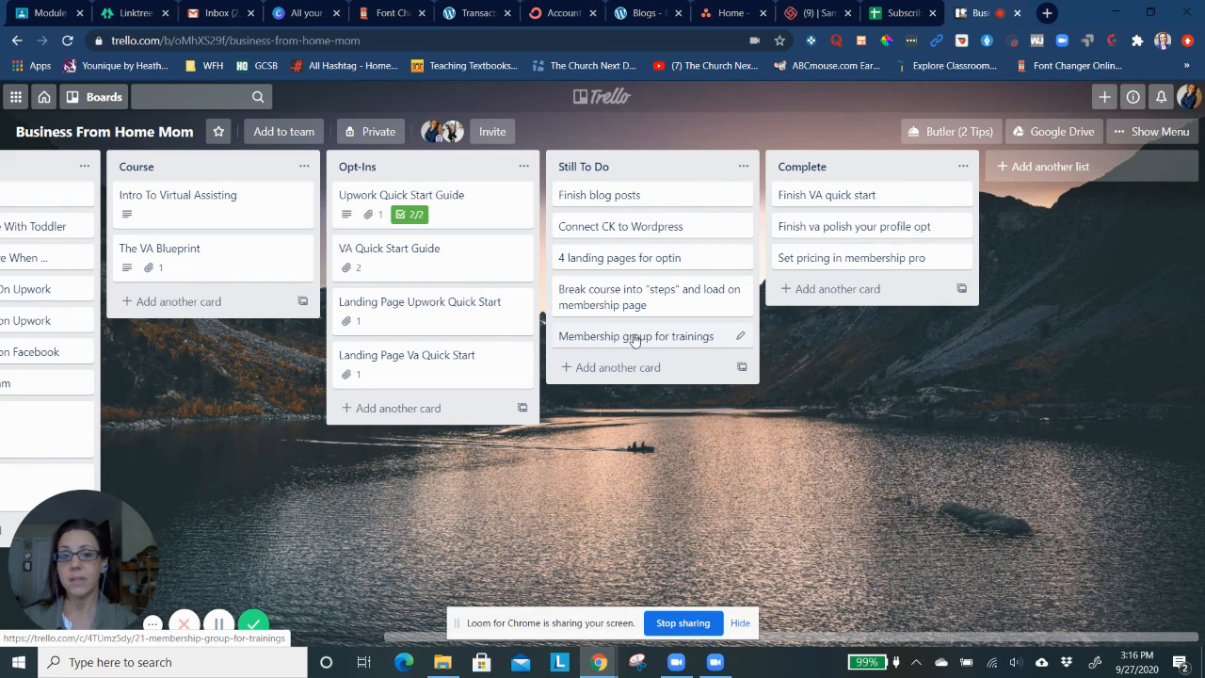
pyautogui.moveTo(617, 335); pyautogui.dragTo(809, 290)
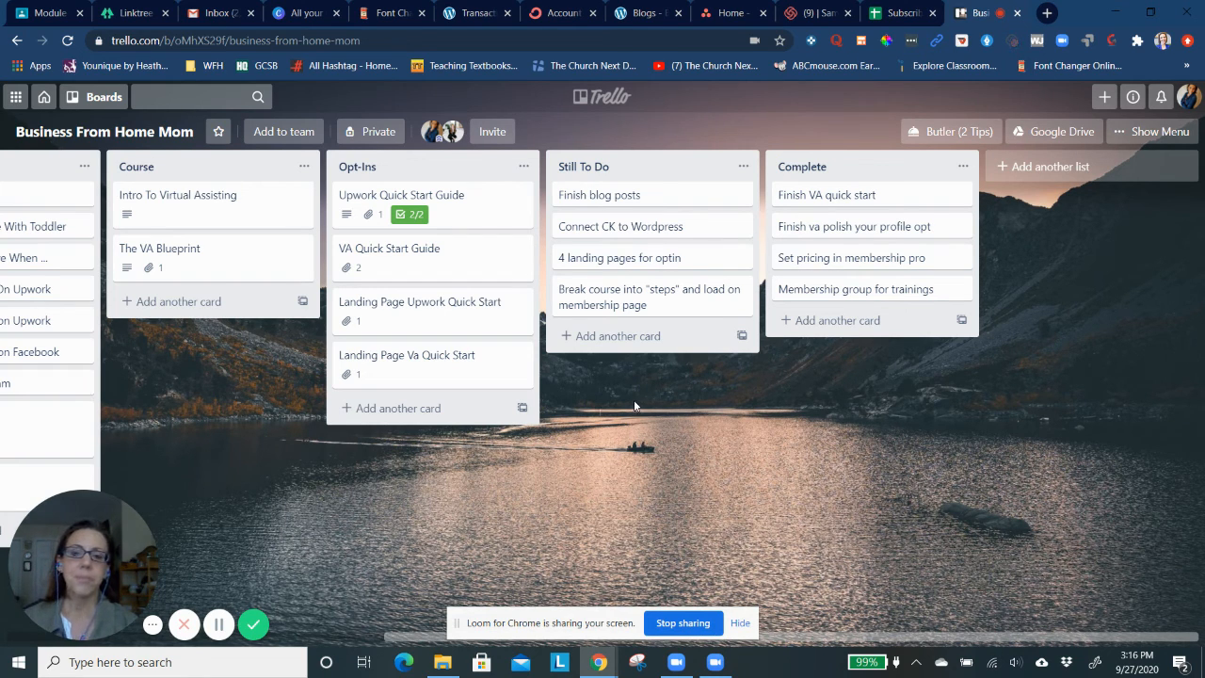
pyautogui.hscroll(-4, 407, 478)
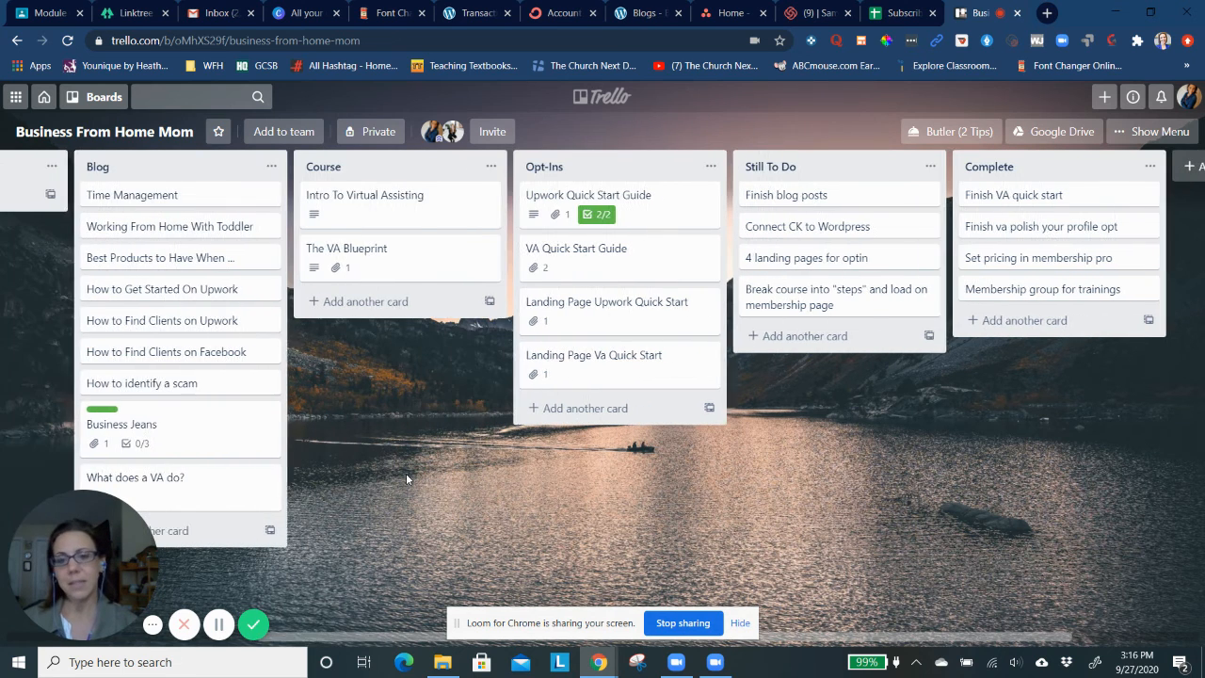